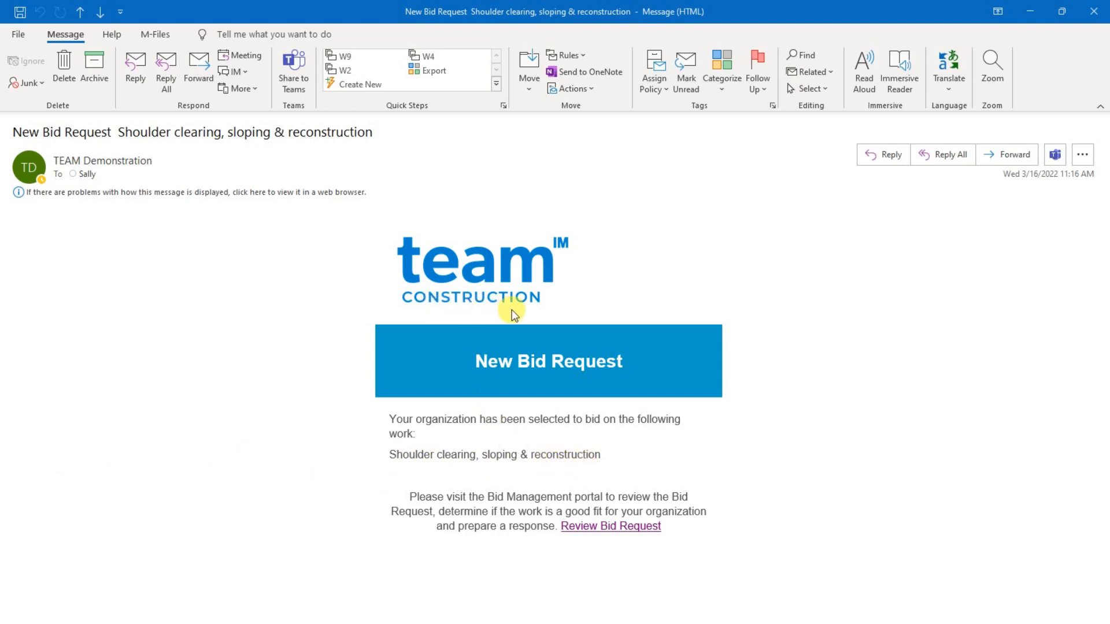
Open the bid request review link from the e-mail and log in to the M-Connect portal with the saved username and password
{"action": "left_click", "coordinate": [609, 528]}
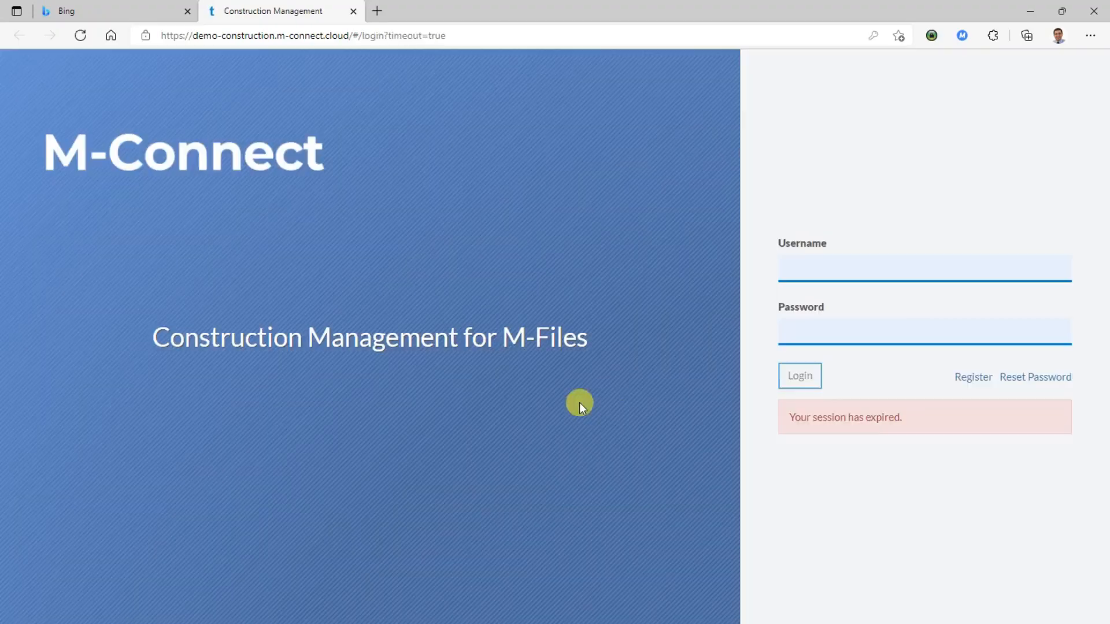
{"action": "left_click", "coordinate": [792, 330]}
{"action": "left_click", "coordinate": [789, 381]}
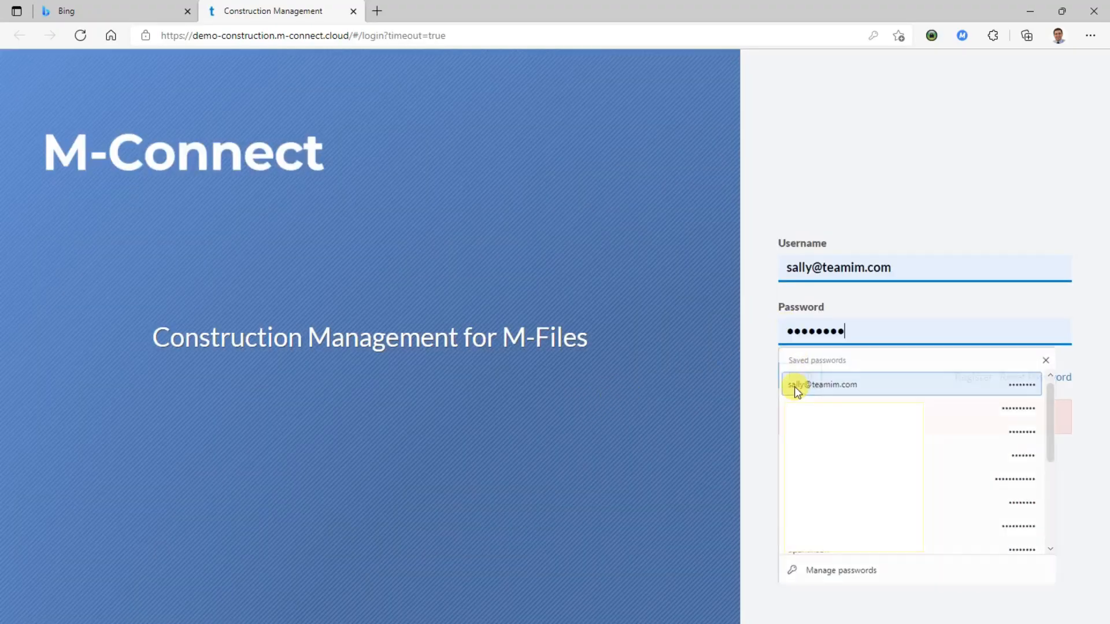
{"action": "left_click", "coordinate": [793, 377]}
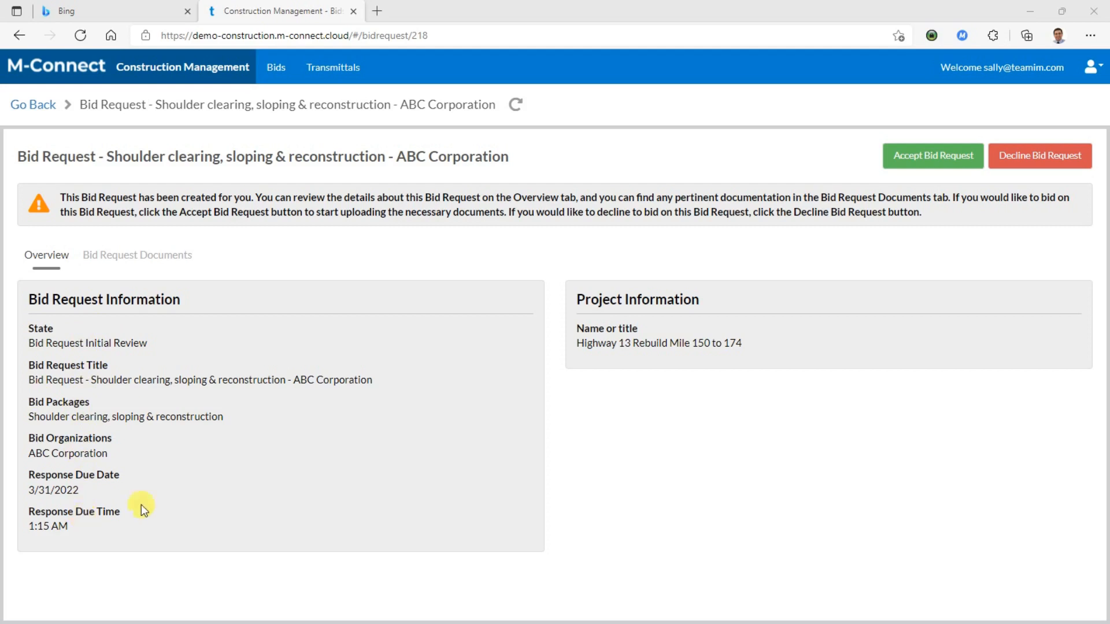
View the Area map among the bid request documents, then close the preview
{"action": "left_click", "coordinate": [173, 258]}
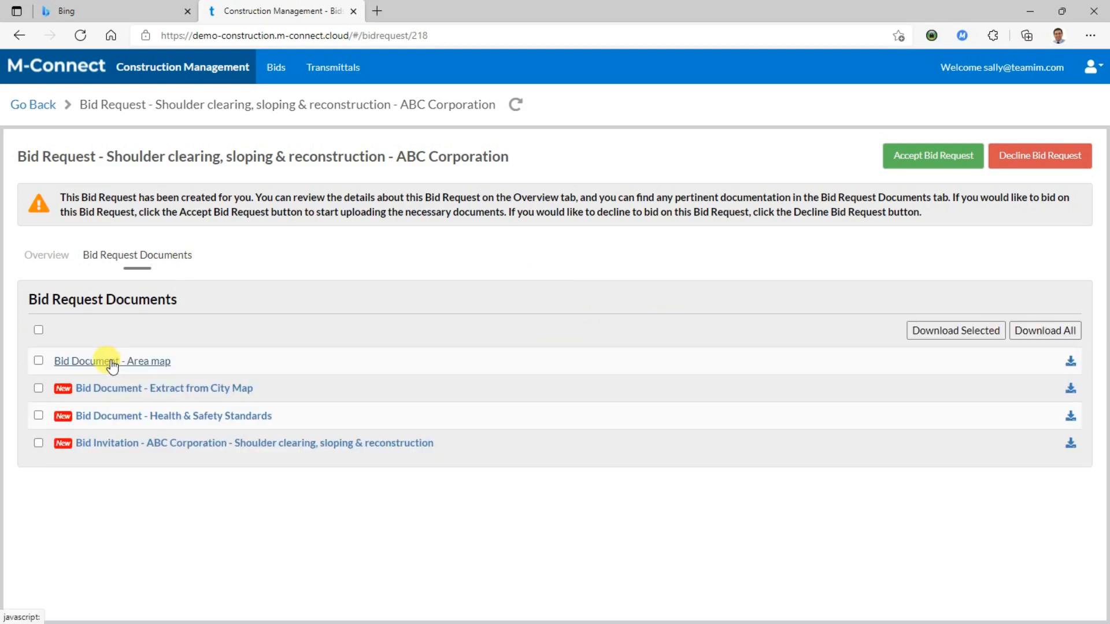
{"action": "left_click", "coordinate": [116, 361]}
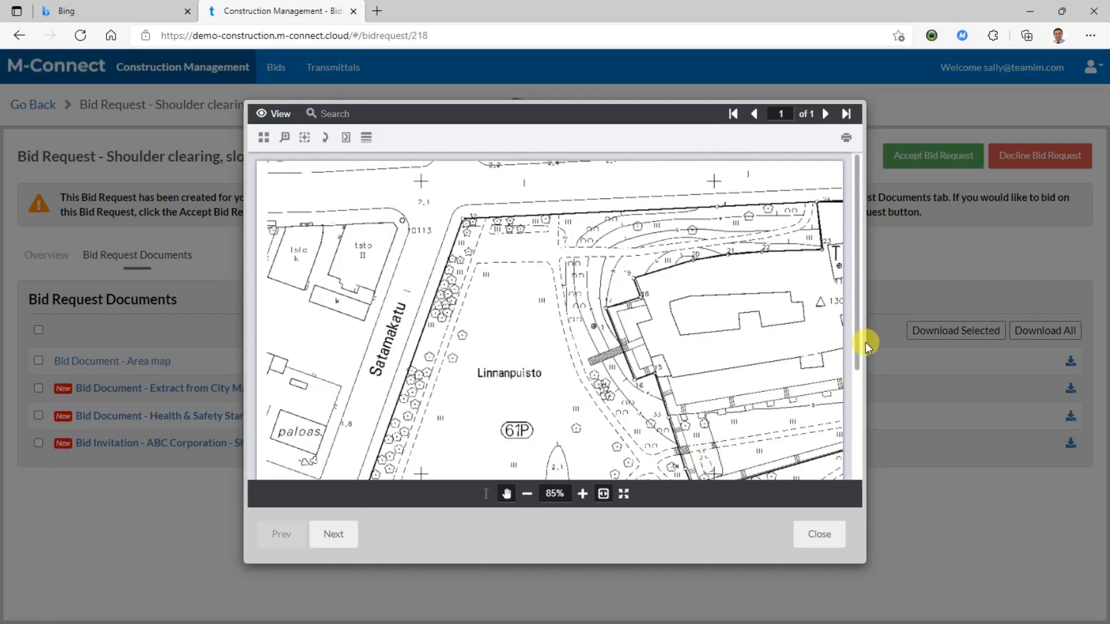
{"action": "left_click_drag", "start_coordinate": [858, 342], "coordinate": [859, 407]}
{"action": "left_click", "coordinate": [820, 530]}
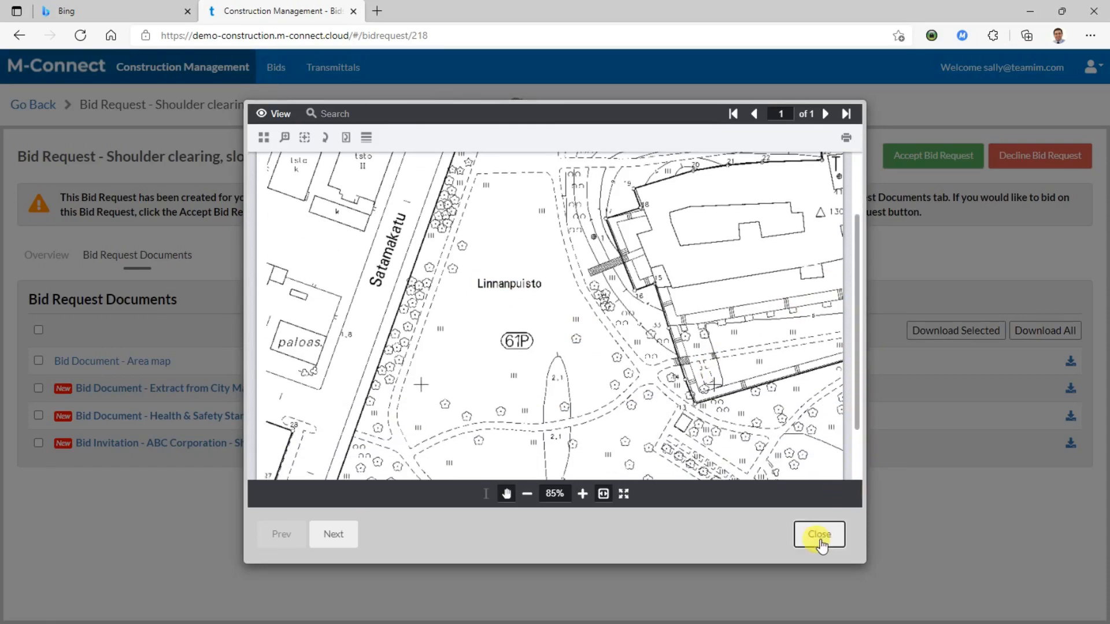
Accept the bid request and view its correspondence and response documents sections
{"action": "left_click", "coordinate": [917, 165]}
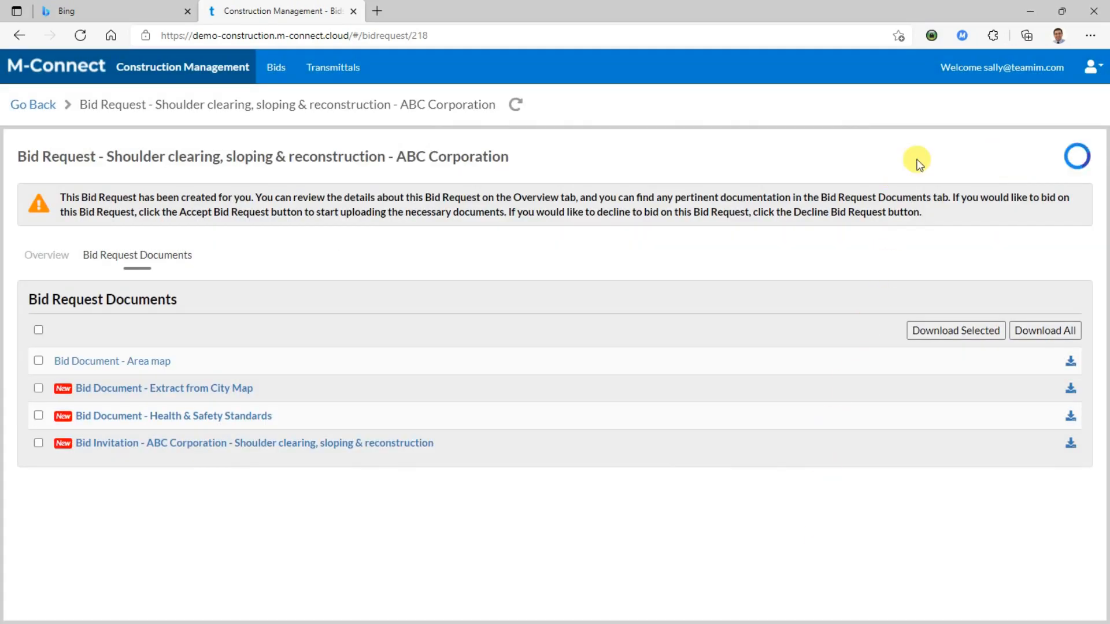
{"action": "left_click", "coordinate": [234, 266]}
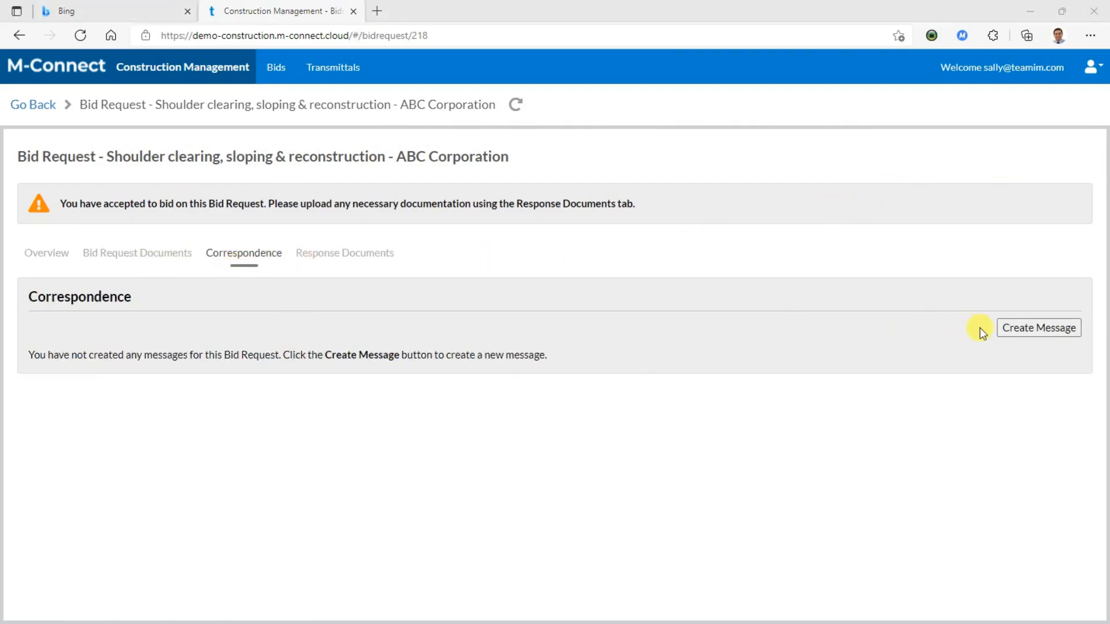
{"action": "left_click", "coordinate": [372, 252]}
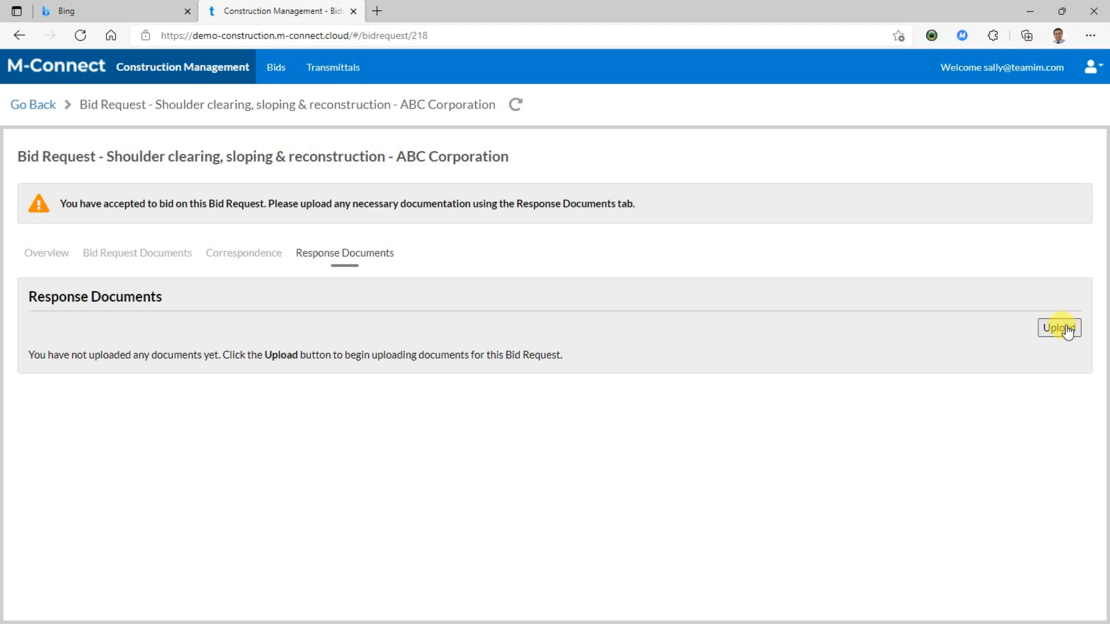
Reopen the Shoulder clearing, sloping & reconstruction bid request from the pending bids and open its correspondence message about the latest version
{"action": "left_click", "coordinate": [26, 104]}
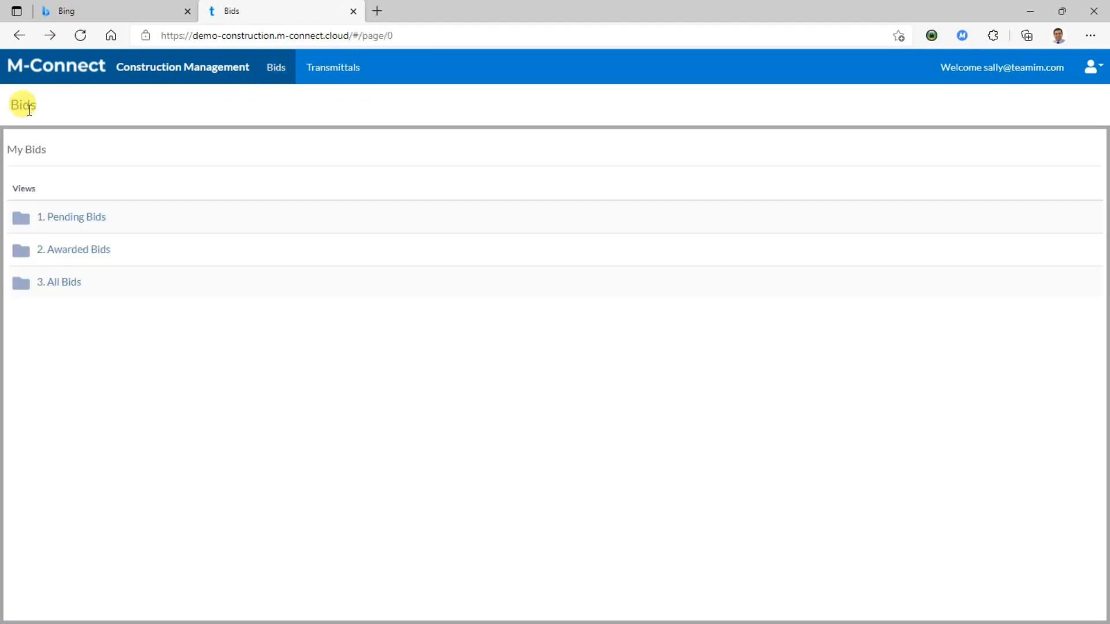
{"action": "left_click", "coordinate": [62, 222]}
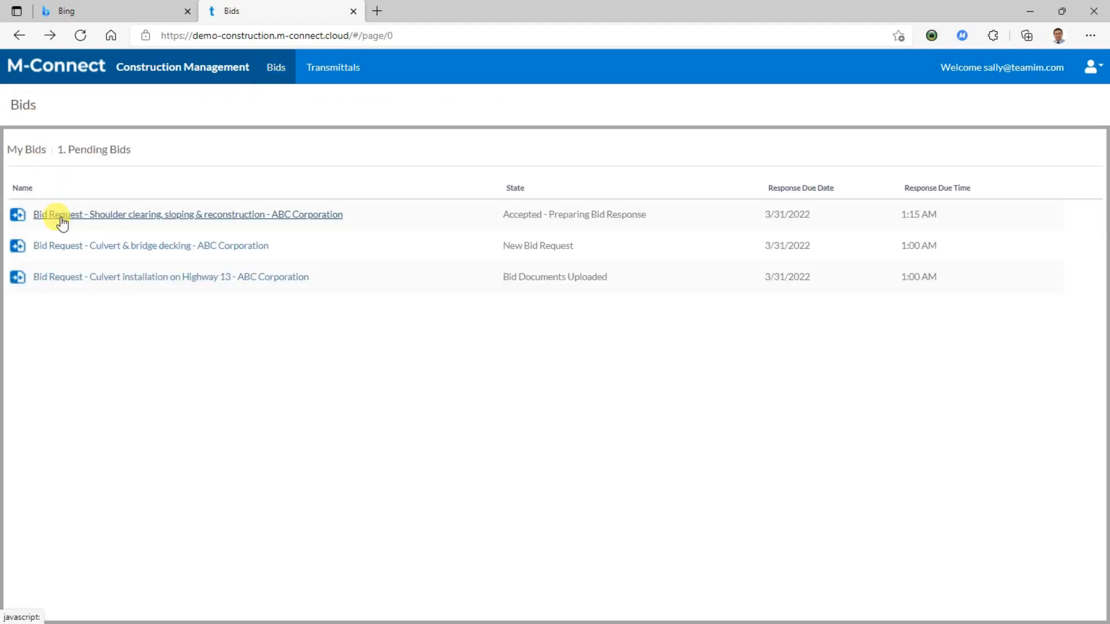
{"action": "left_click", "coordinate": [65, 220]}
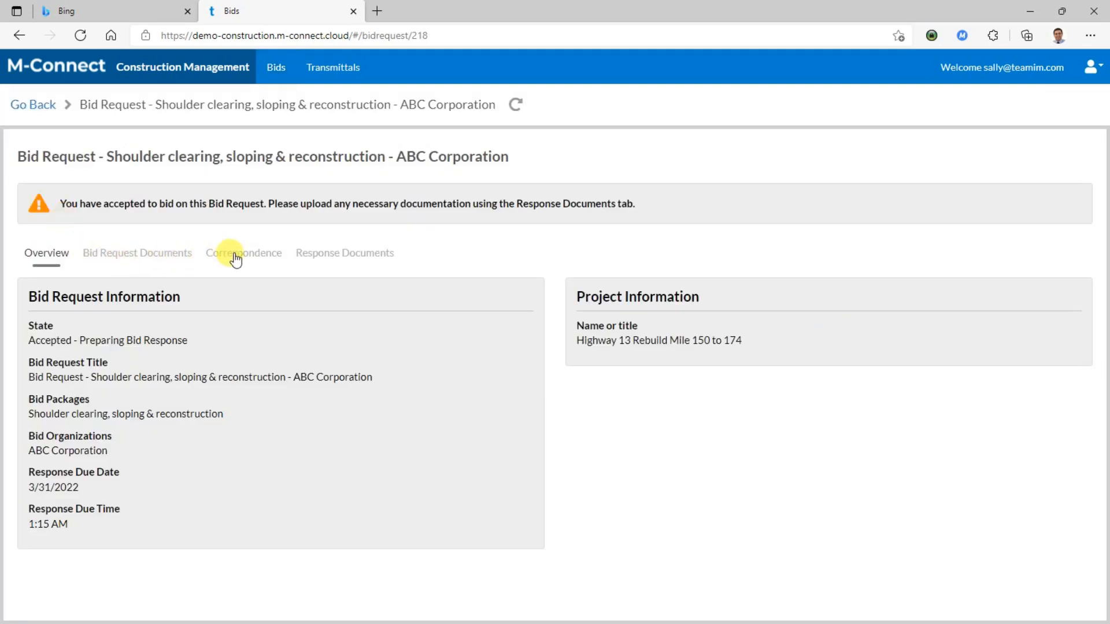
{"action": "left_click", "coordinate": [235, 257]}
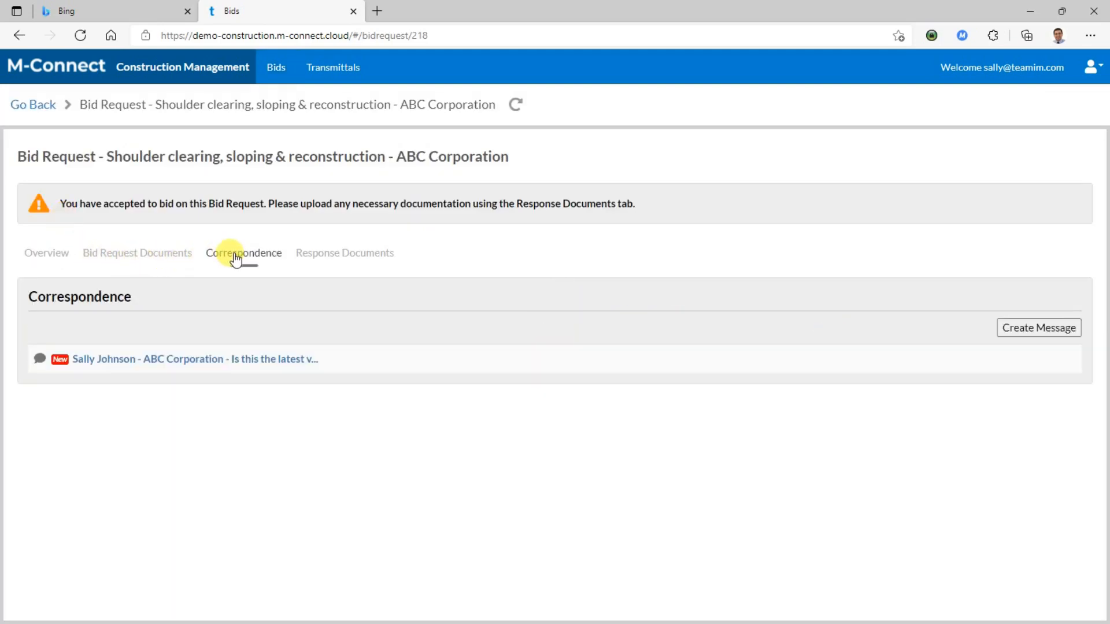
{"action": "left_click", "coordinate": [234, 360]}
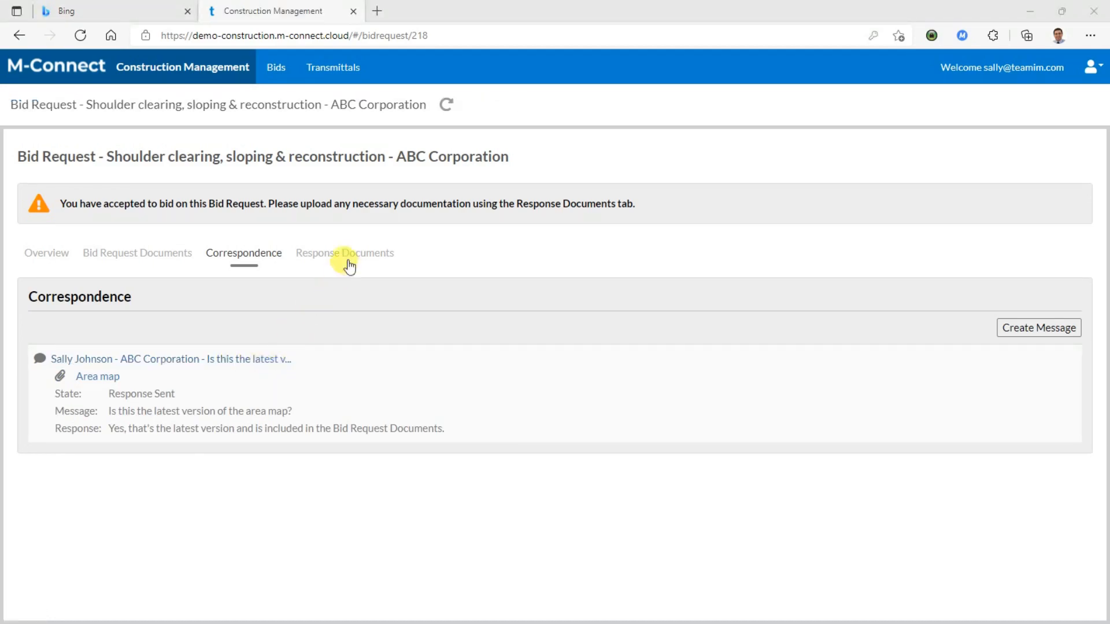
Upload Engineering Report and Extract from City Map as response documents and mark the bid response as complete
{"action": "left_click", "coordinate": [365, 260]}
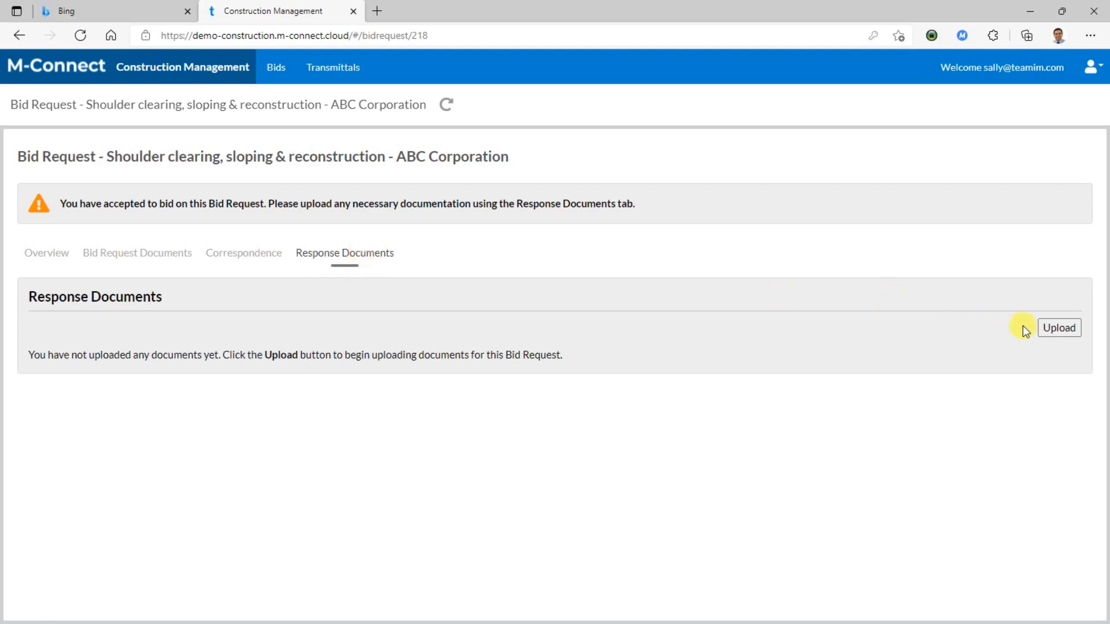
{"action": "left_click", "coordinate": [1052, 328]}
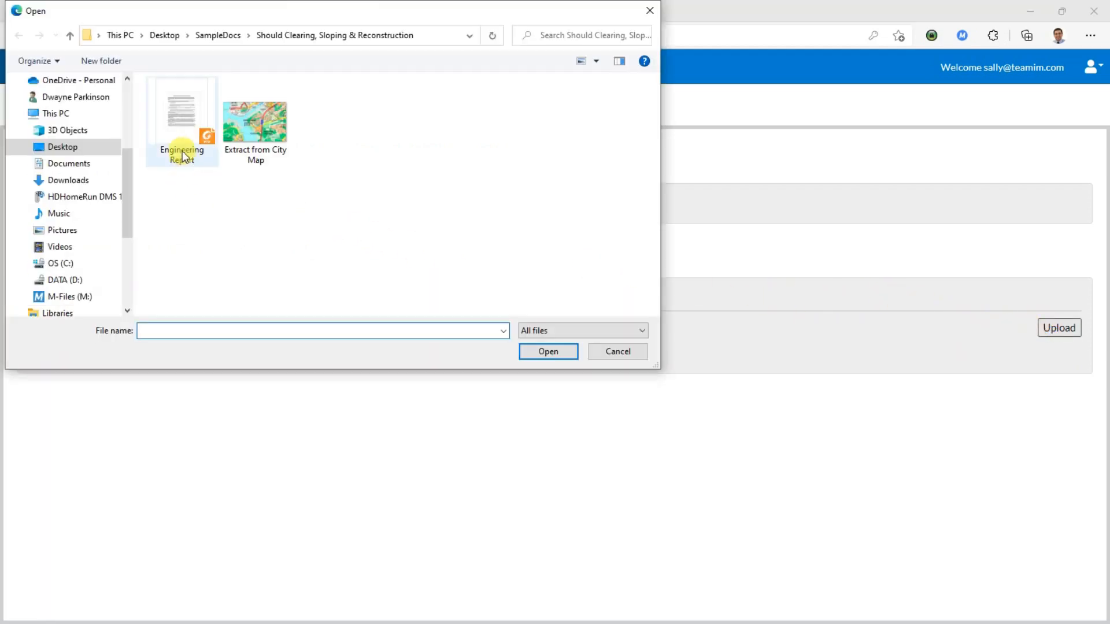
{"action": "left_click", "coordinate": [183, 155]}
{"action": "left_click", "coordinate": [272, 148], "text": "ctrl"}
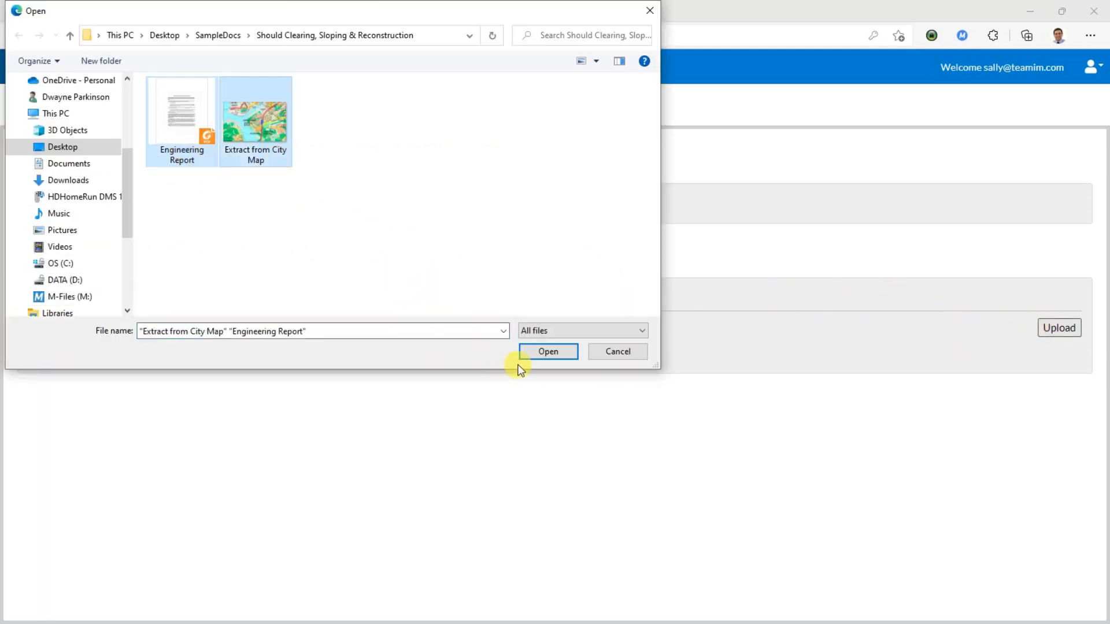
{"action": "left_click", "coordinate": [541, 352]}
{"action": "left_click", "coordinate": [758, 528]}
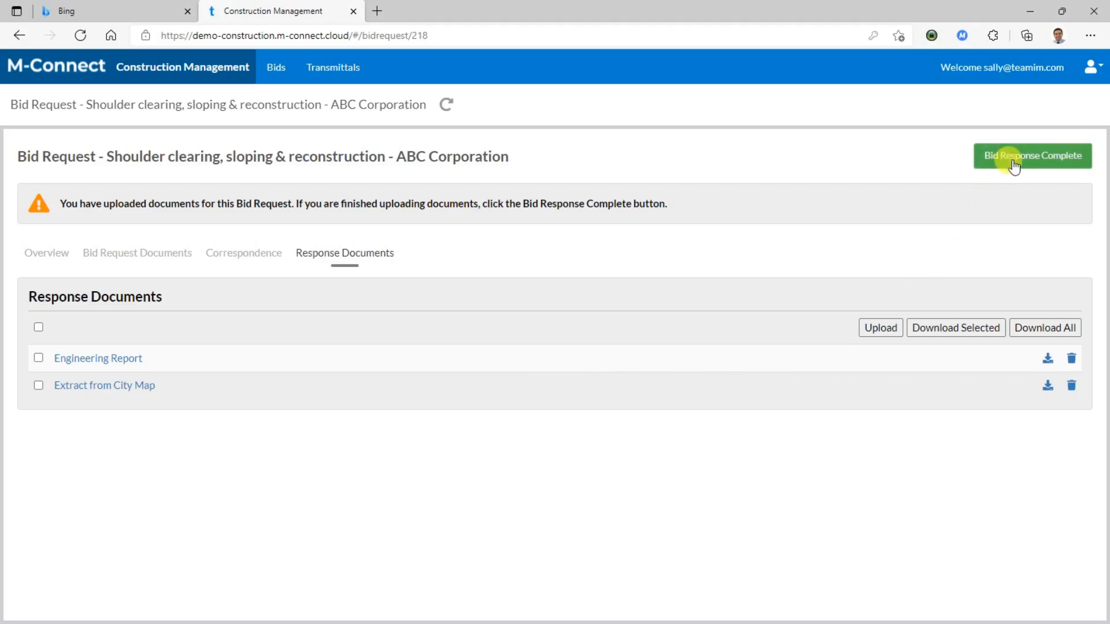
{"action": "left_click", "coordinate": [1012, 161]}
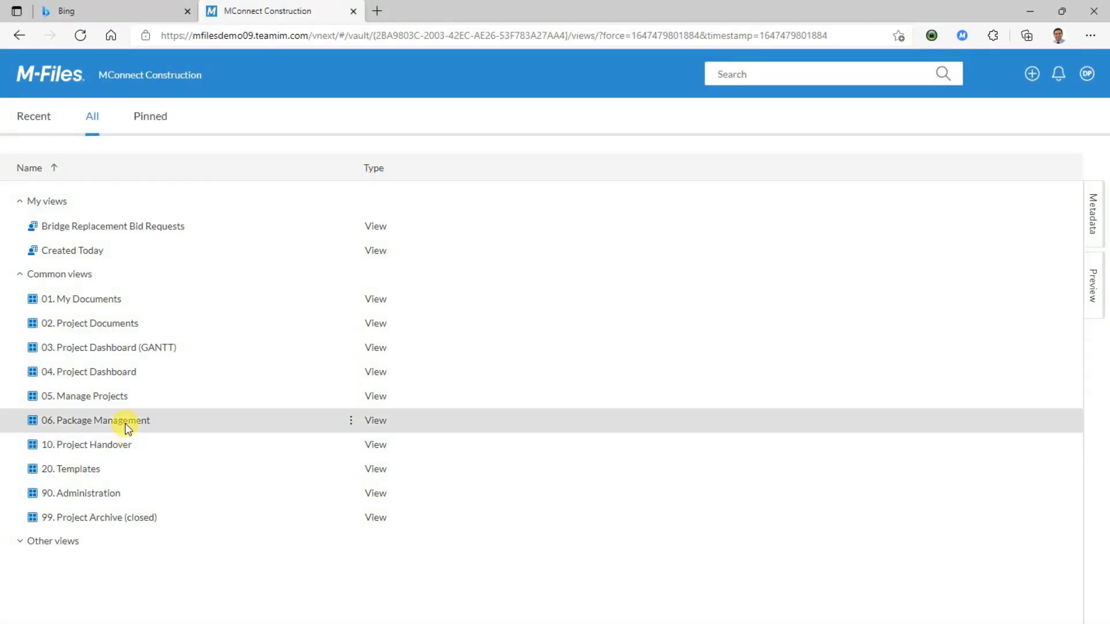
In the M-Files vault, browse to the open bid packages of Highway 13 Rebuild Mile 150 to 174 and expand Culvert & bridge decking's bid requests
{"action": "left_click", "coordinate": [125, 420]}
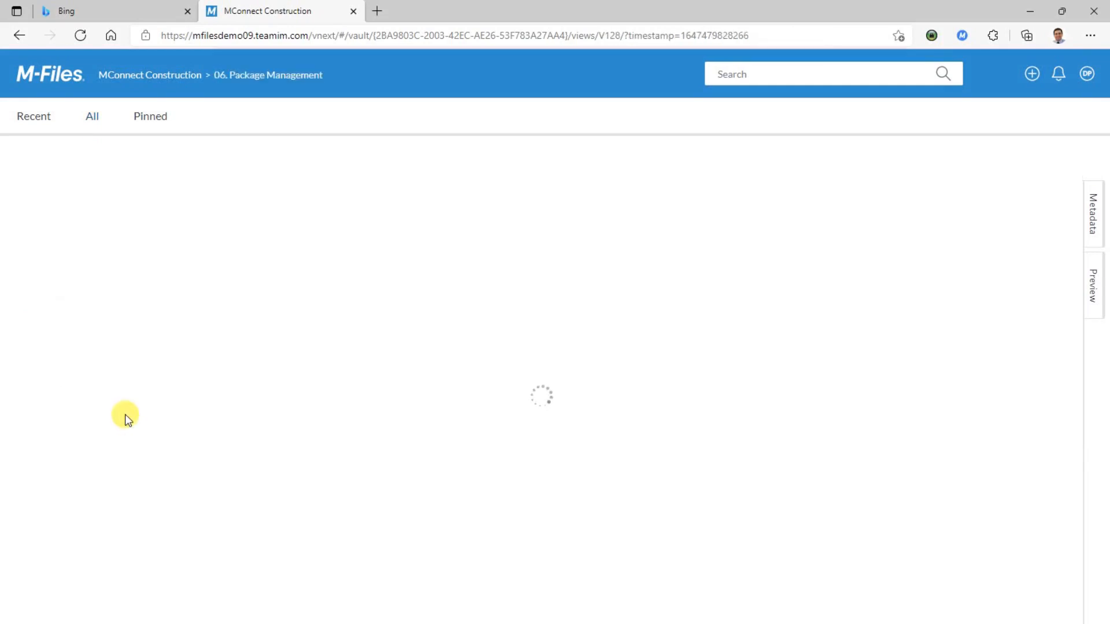
{"action": "left_click", "coordinate": [96, 231]}
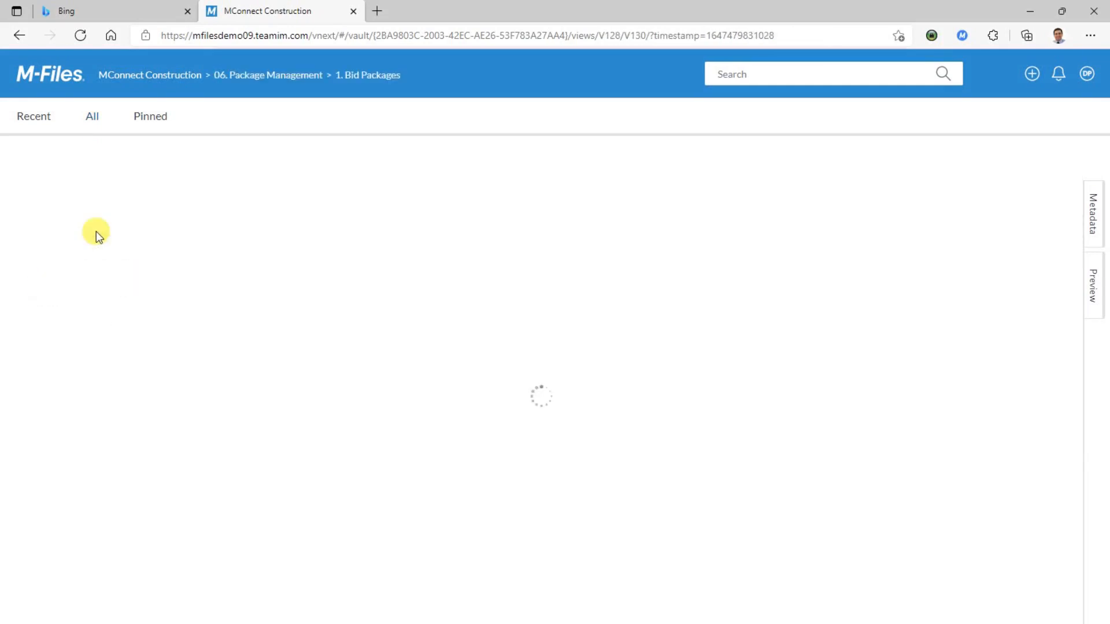
{"action": "left_click", "coordinate": [96, 231]}
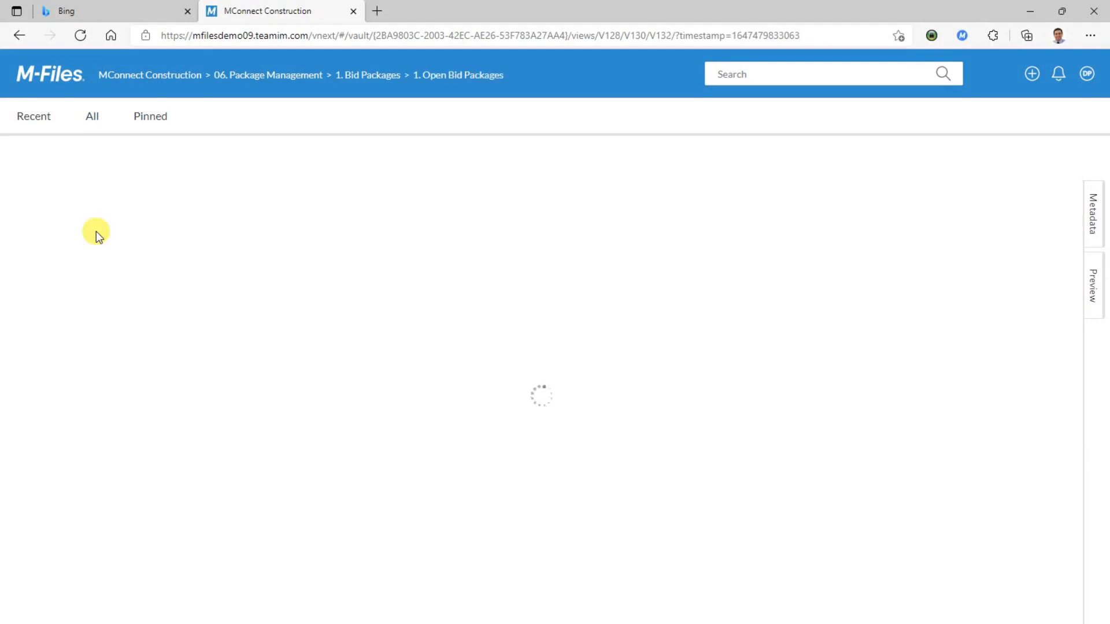
{"action": "left_click", "coordinate": [96, 232]}
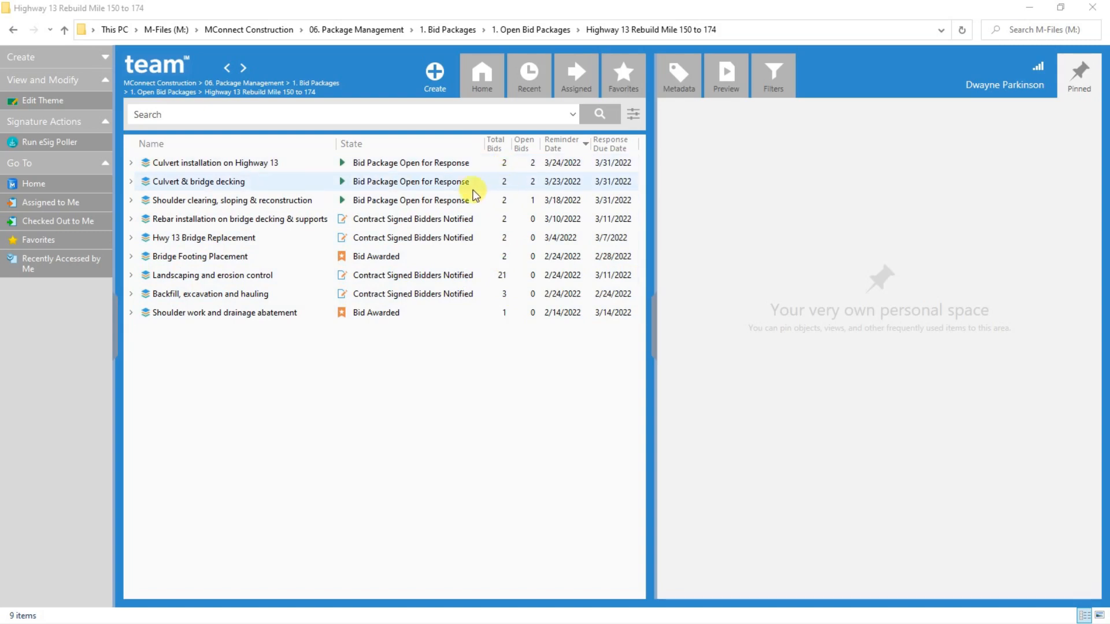
{"action": "left_click", "coordinate": [130, 181]}
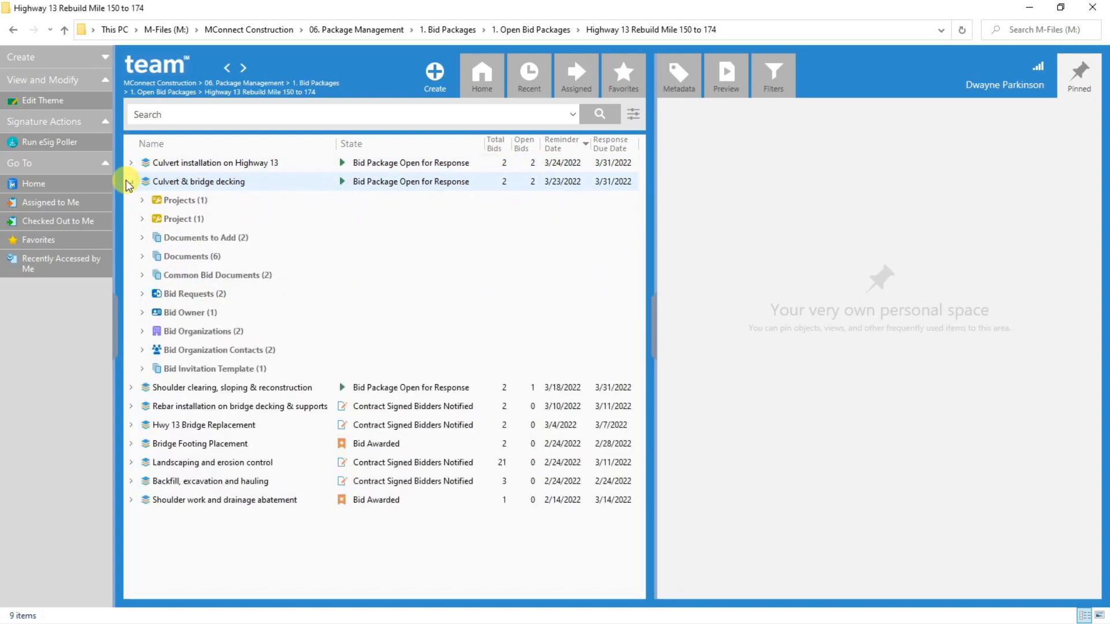
{"action": "left_click", "coordinate": [143, 294]}
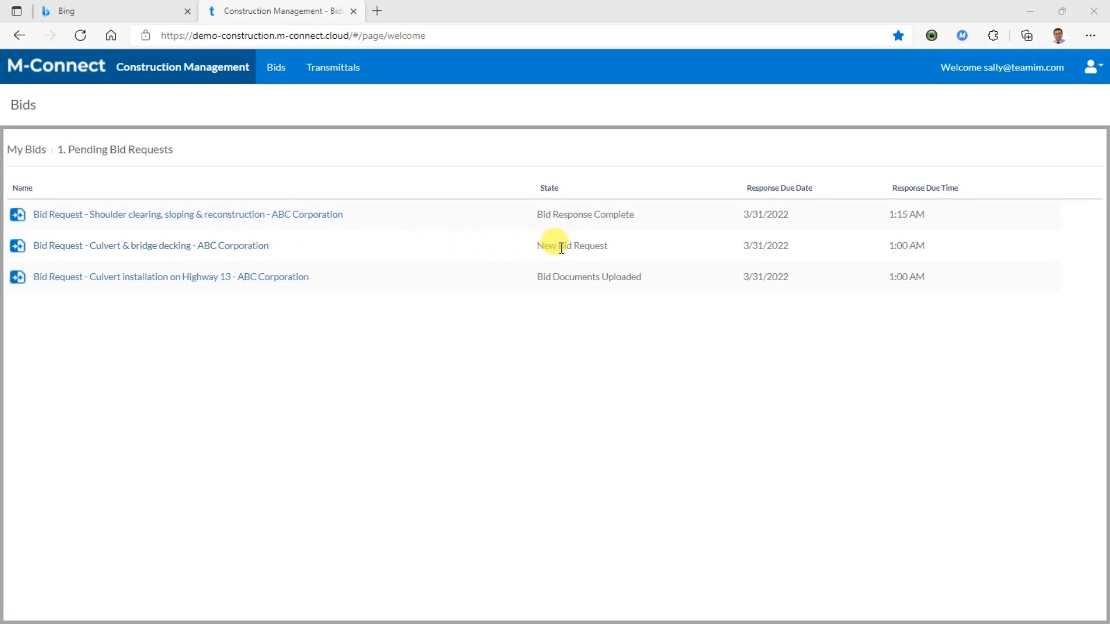
Open the Culvert & bridge decking bid request in the M-Connect portal, then check the package's bid request states in M-Files
{"action": "left_click", "coordinate": [236, 247]}
{"action": "left_click", "coordinate": [235, 247]}
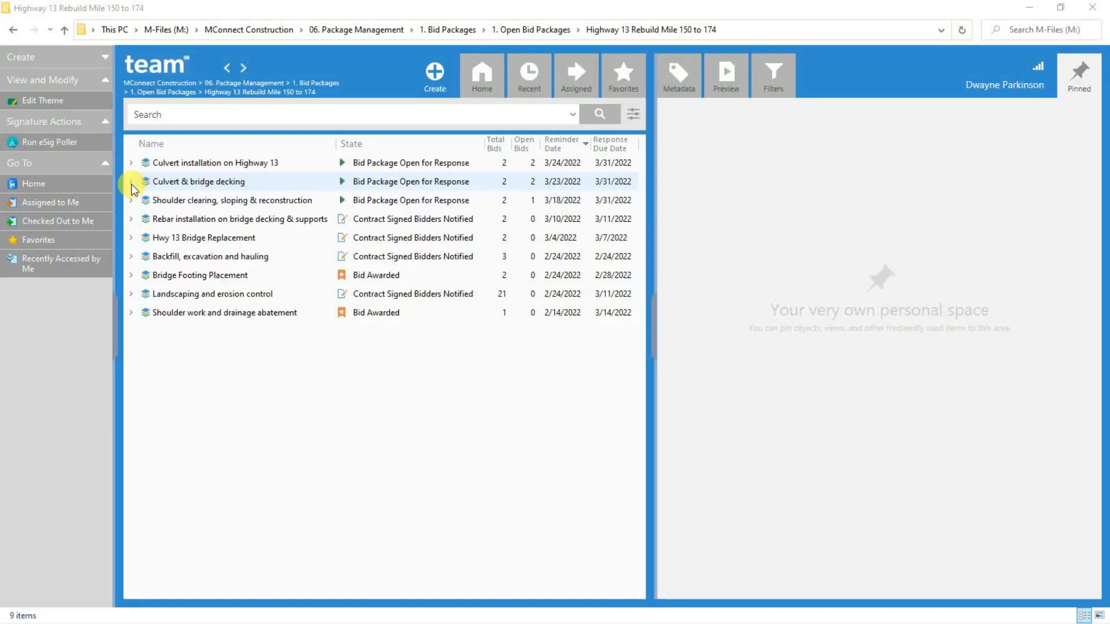
{"action": "left_click", "coordinate": [130, 182]}
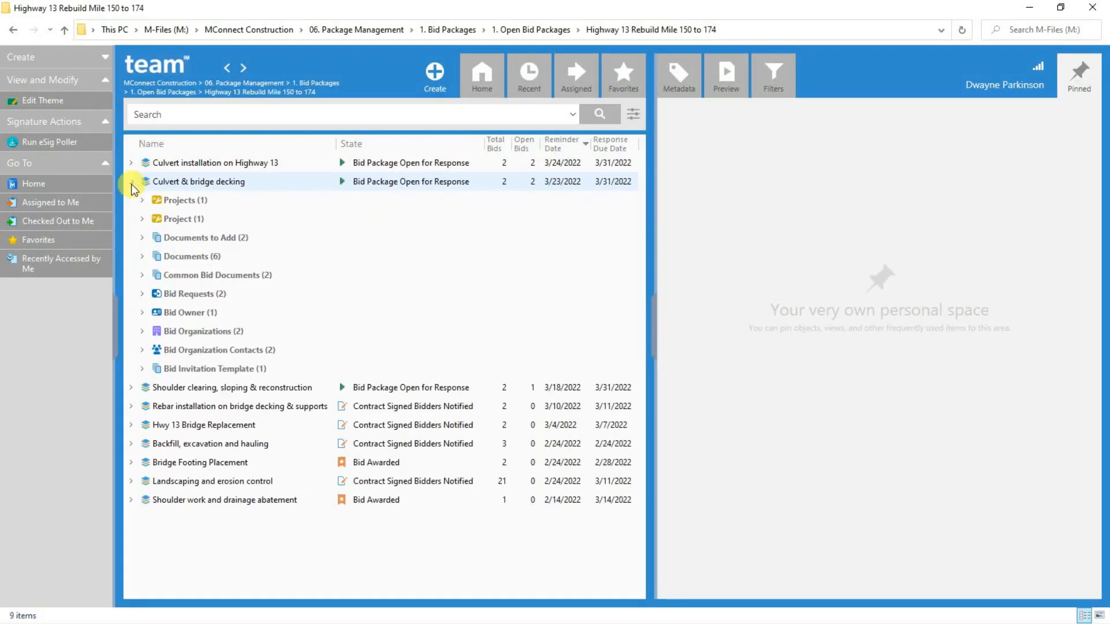
{"action": "left_click", "coordinate": [142, 293]}
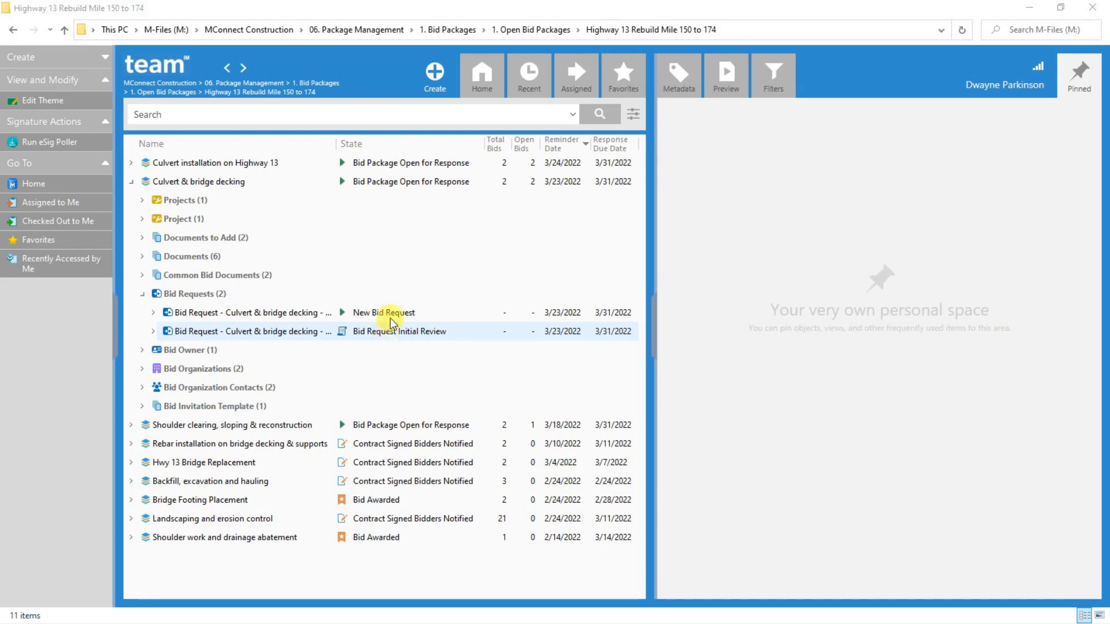
Start a new bid package with title and subject "Concrete bridge footing installation" and message "Bid on Concrete bridge footing installation"
{"action": "left_click", "coordinate": [436, 74]}
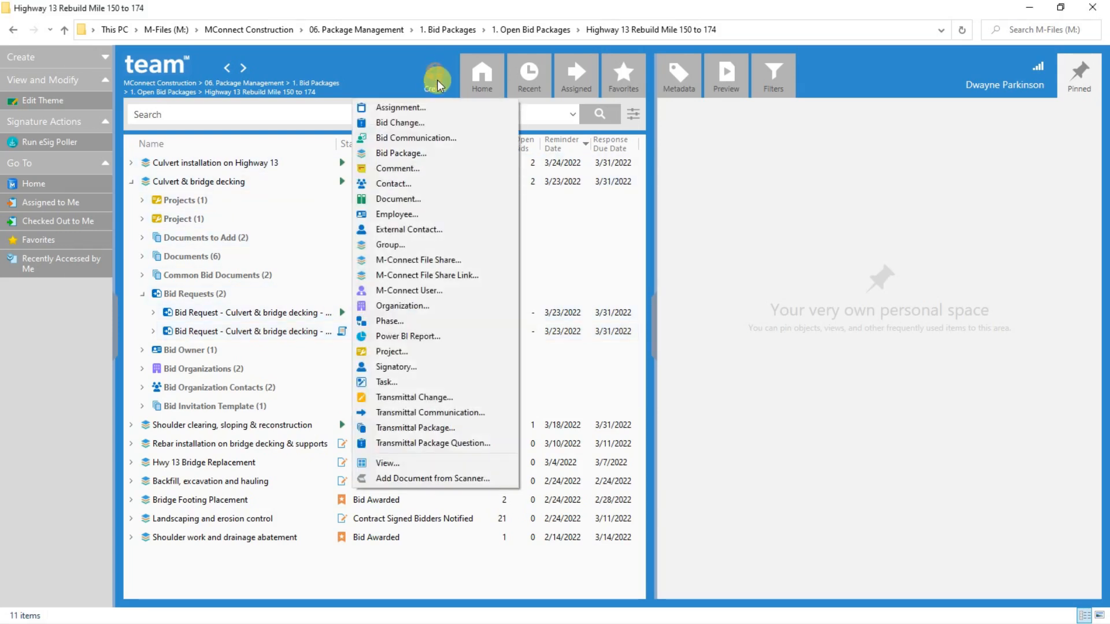
{"action": "left_click", "coordinate": [418, 153]}
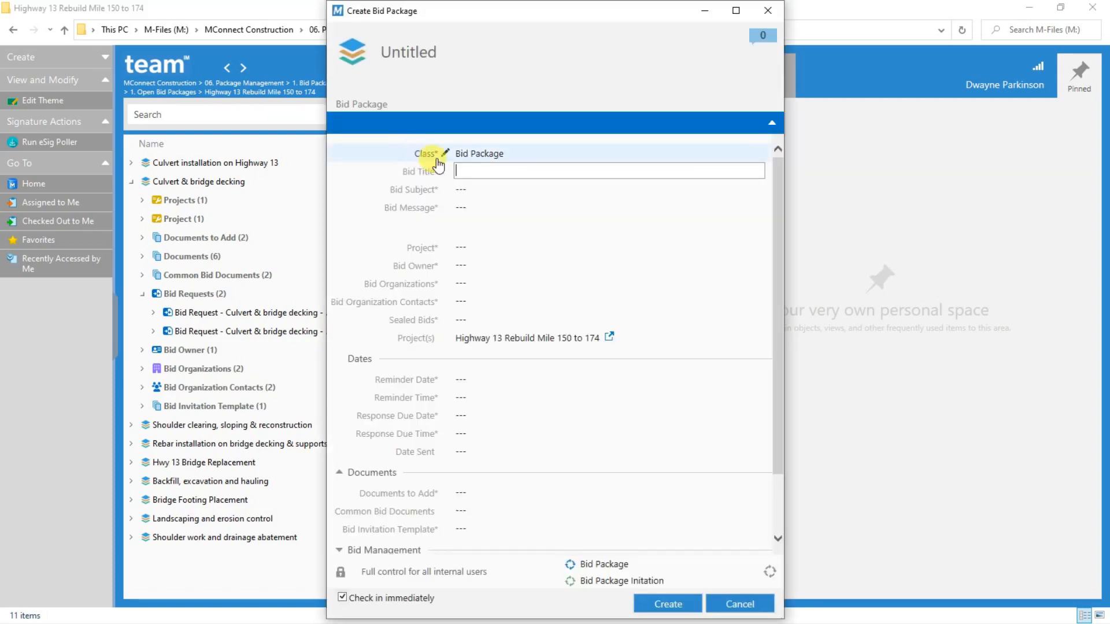
{"action": "type", "text": "Concrete bridge footing installation"}
{"action": "left_click", "coordinate": [462, 189]}
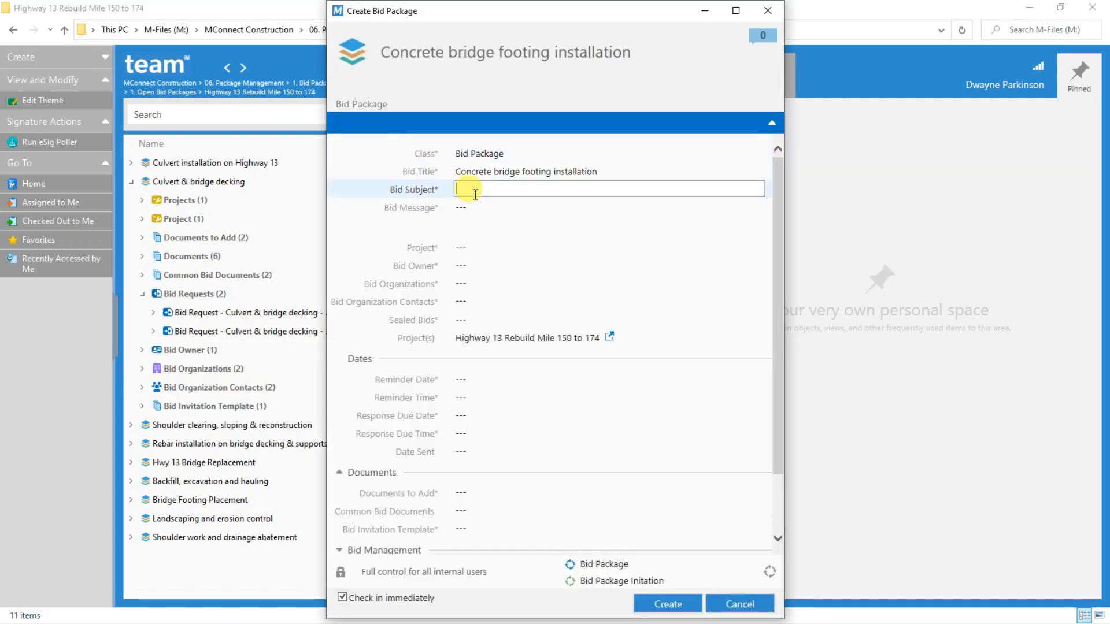
{"action": "type", "text": "Concrete bridge footing installation"}
{"action": "left_click", "coordinate": [473, 200]}
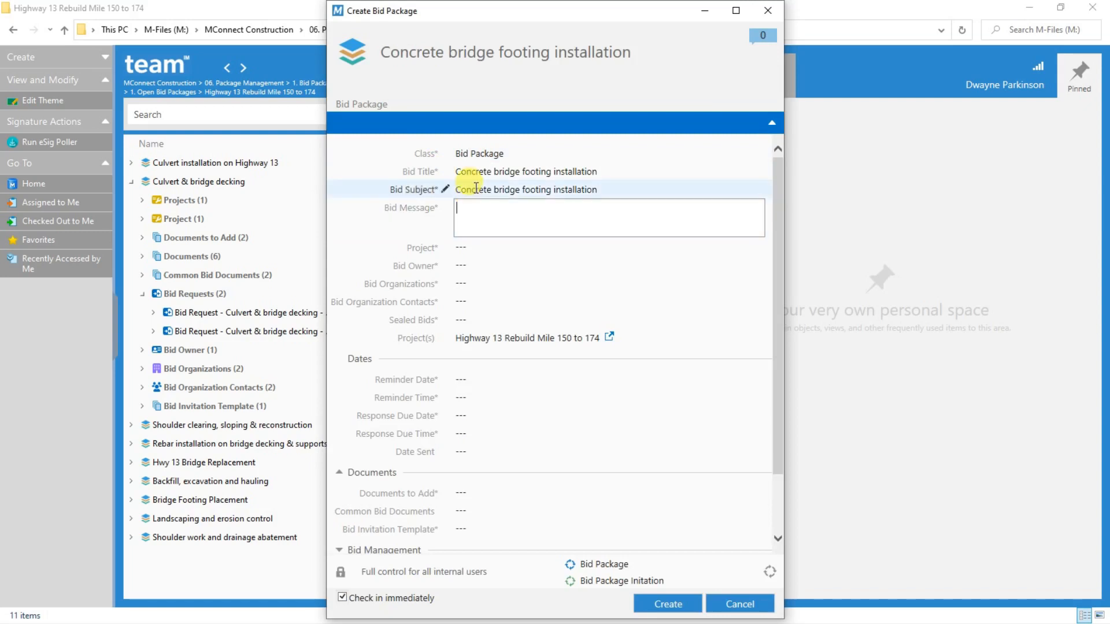
{"action": "type", "text": "Bid on"}
{"action": "type", "text": "Concrete bridge footing installation"}
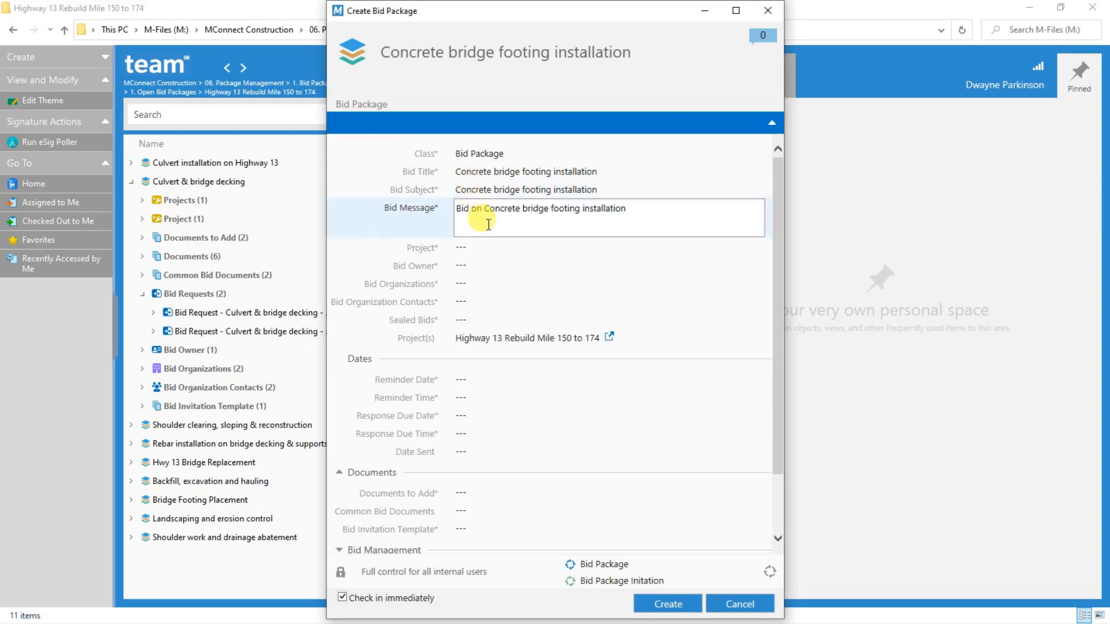
Set the new bid package's project to Highway 13 Rebuild Mile 150 to 174
{"action": "left_click", "coordinate": [490, 247]}
{"action": "left_click", "coordinate": [754, 247]}
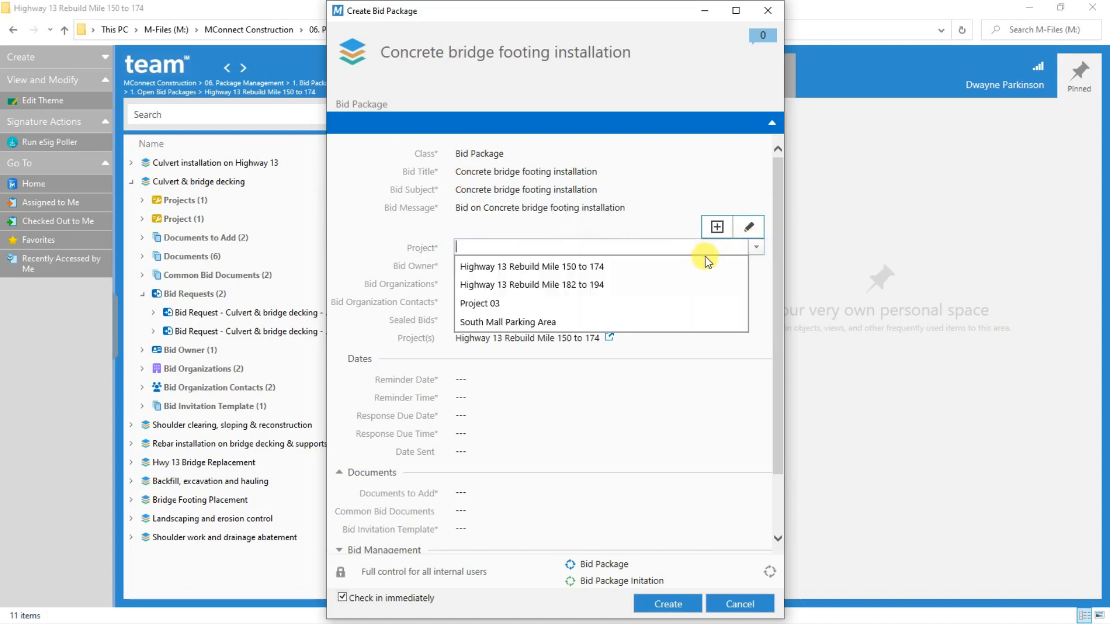
{"action": "left_click", "coordinate": [590, 269]}
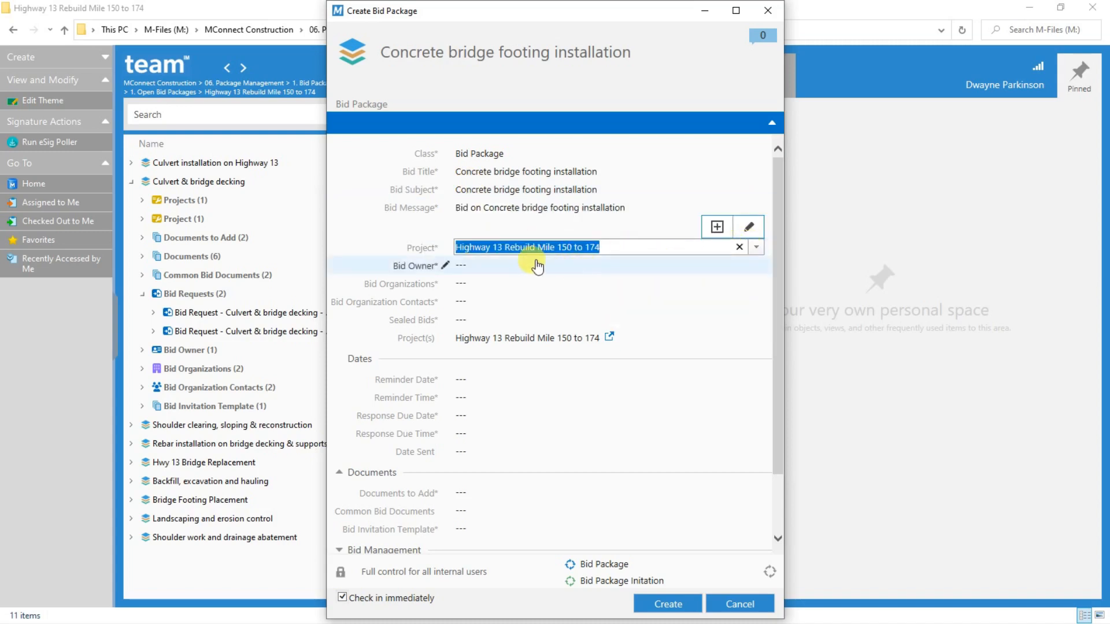
Set the package's documents to add to Area map and Engineering Report, and its common bid document to Health & Safety Standards
{"action": "left_click", "coordinate": [466, 522]}
{"action": "scroll", "coordinate": [534, 491], "scroll_direction": "down", "scroll_amount": 2}
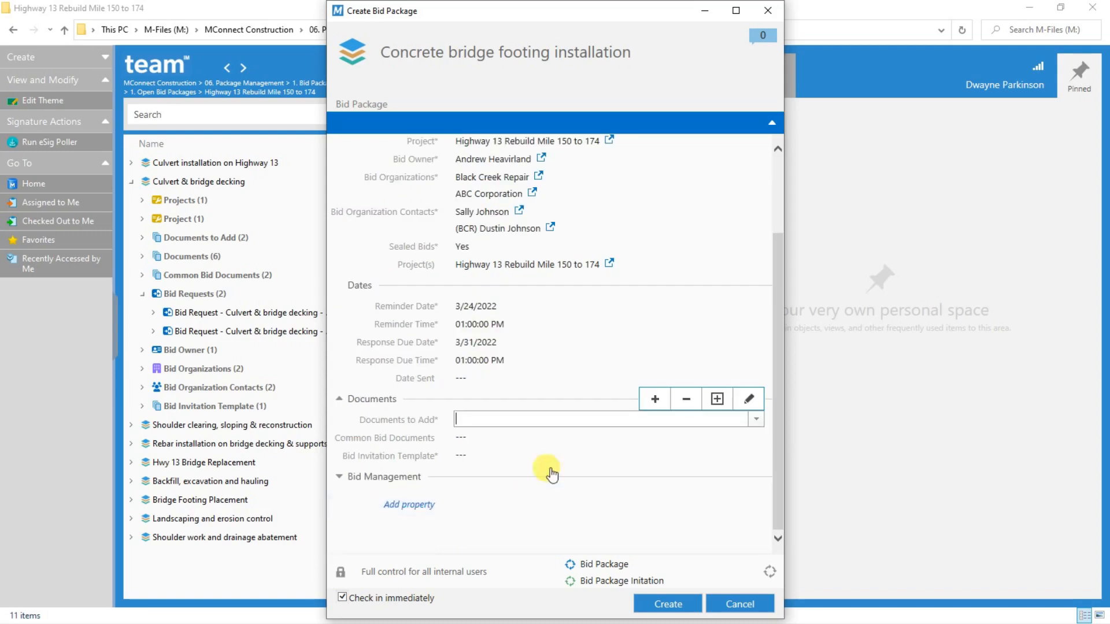
{"action": "left_click", "coordinate": [755, 420]}
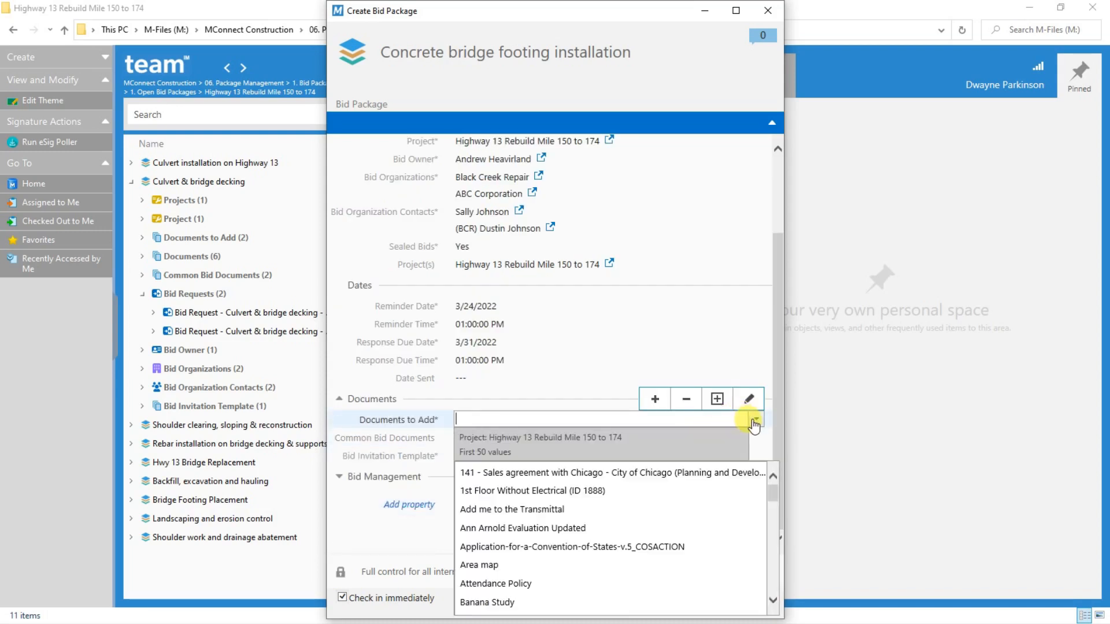
{"action": "left_click", "coordinate": [530, 566]}
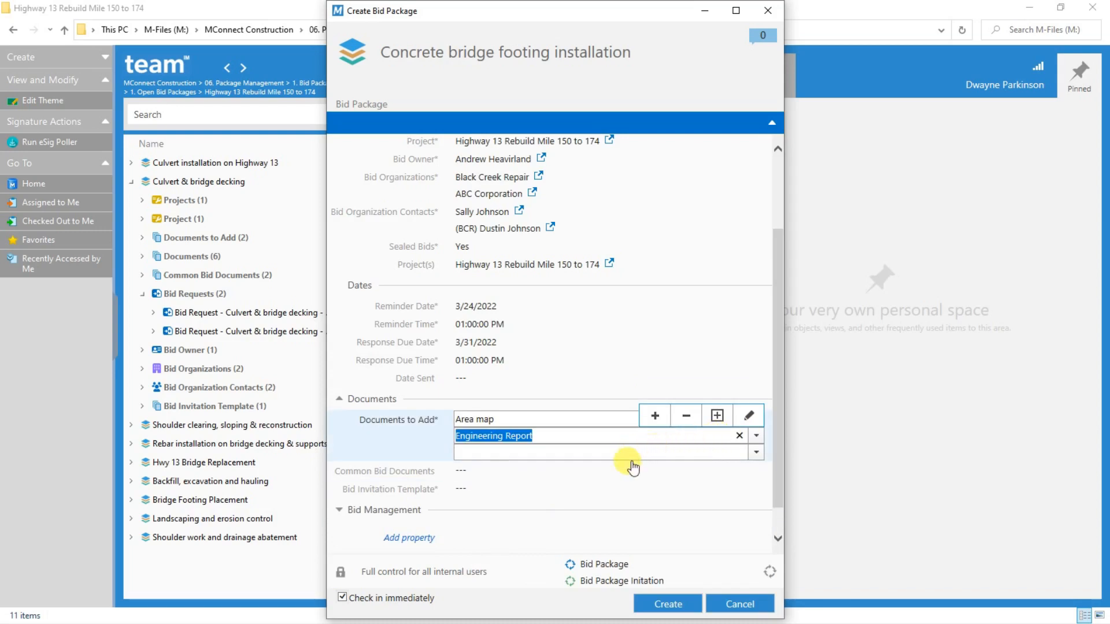
{"action": "left_click", "coordinate": [522, 471]}
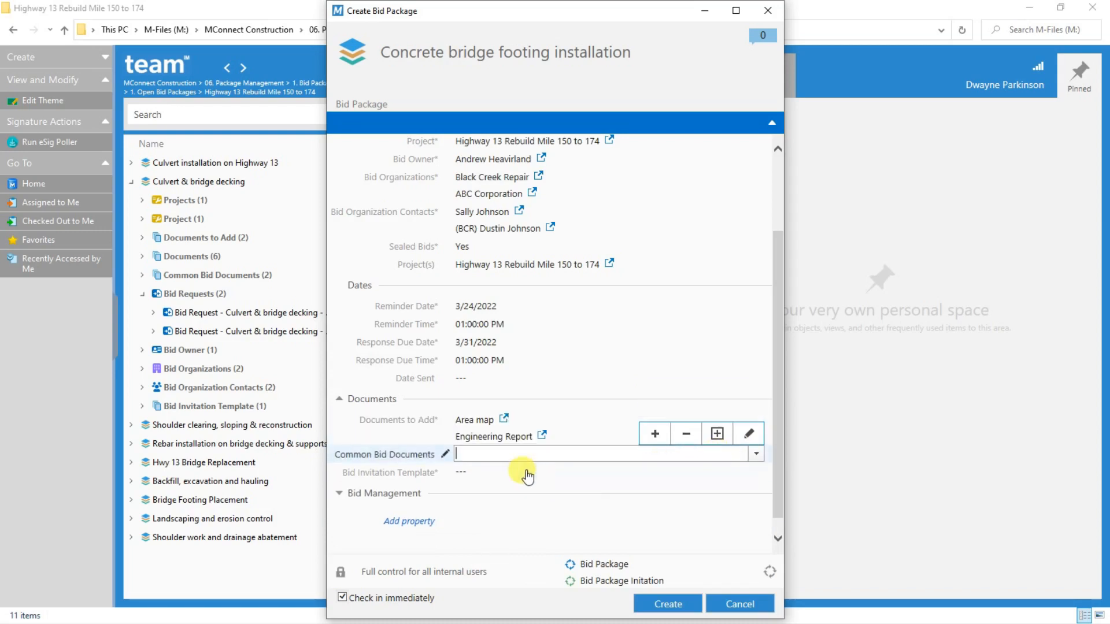
{"action": "left_click", "coordinate": [755, 454]}
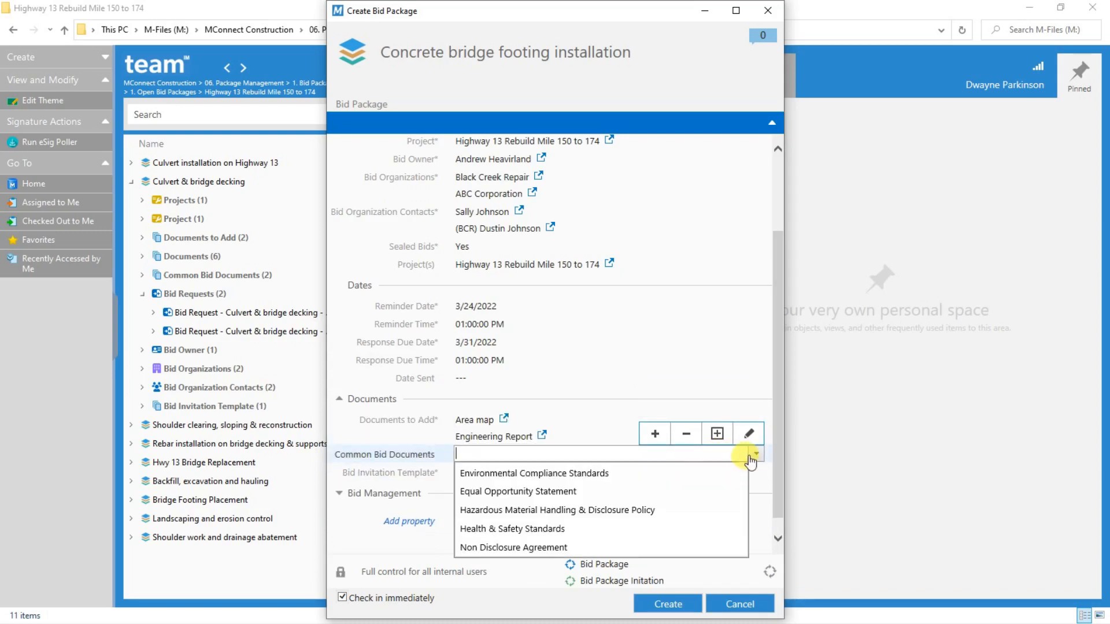
{"action": "left_click", "coordinate": [565, 528]}
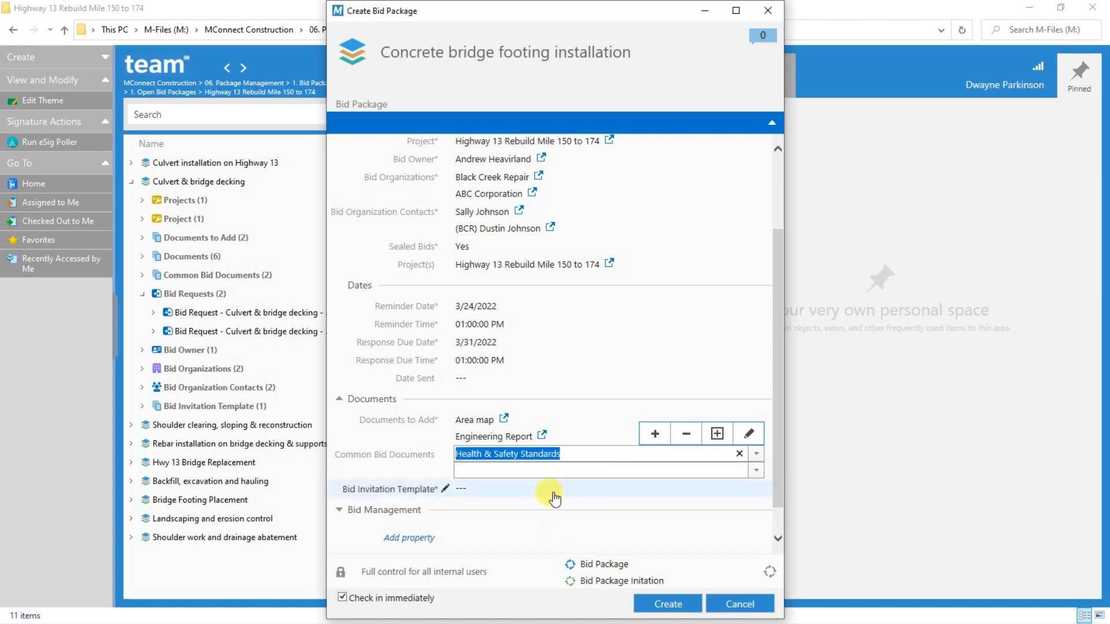
Choose Bid Invitation Template as the bid invitation template and create the Concrete bridge footing installation bid package
{"action": "left_click", "coordinate": [554, 497]}
{"action": "left_click", "coordinate": [755, 472]}
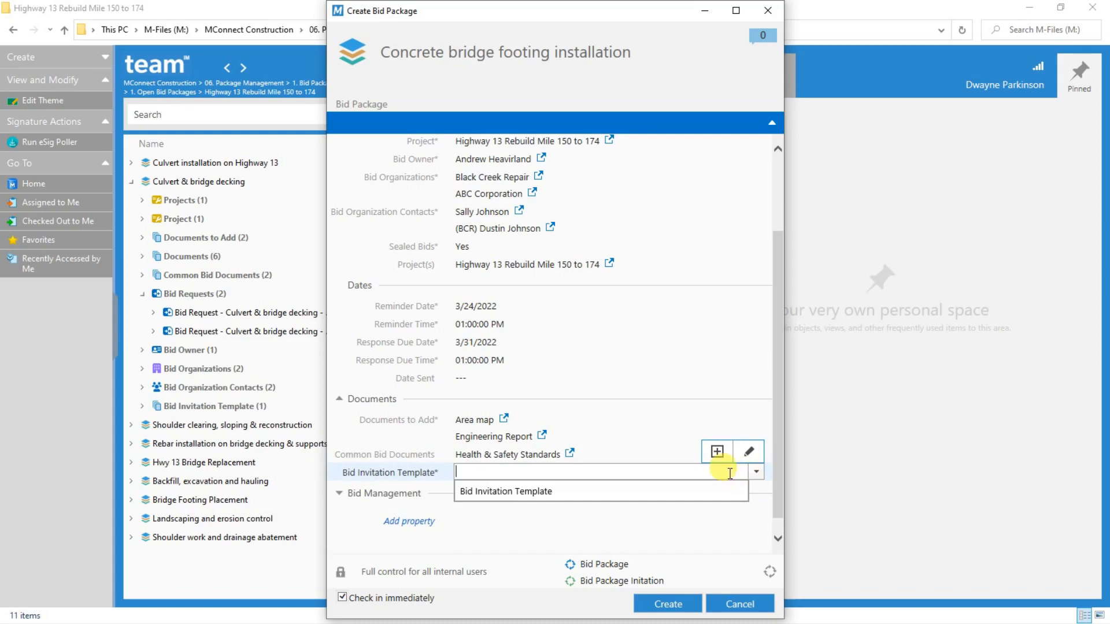
{"action": "left_click", "coordinate": [589, 490]}
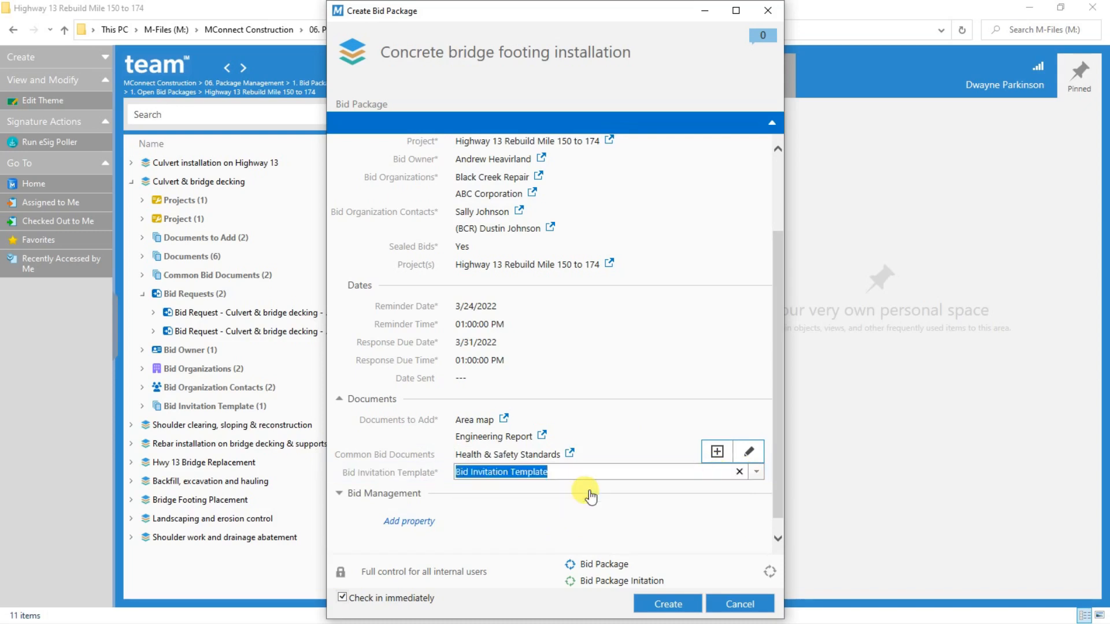
{"action": "left_click", "coordinate": [657, 604]}
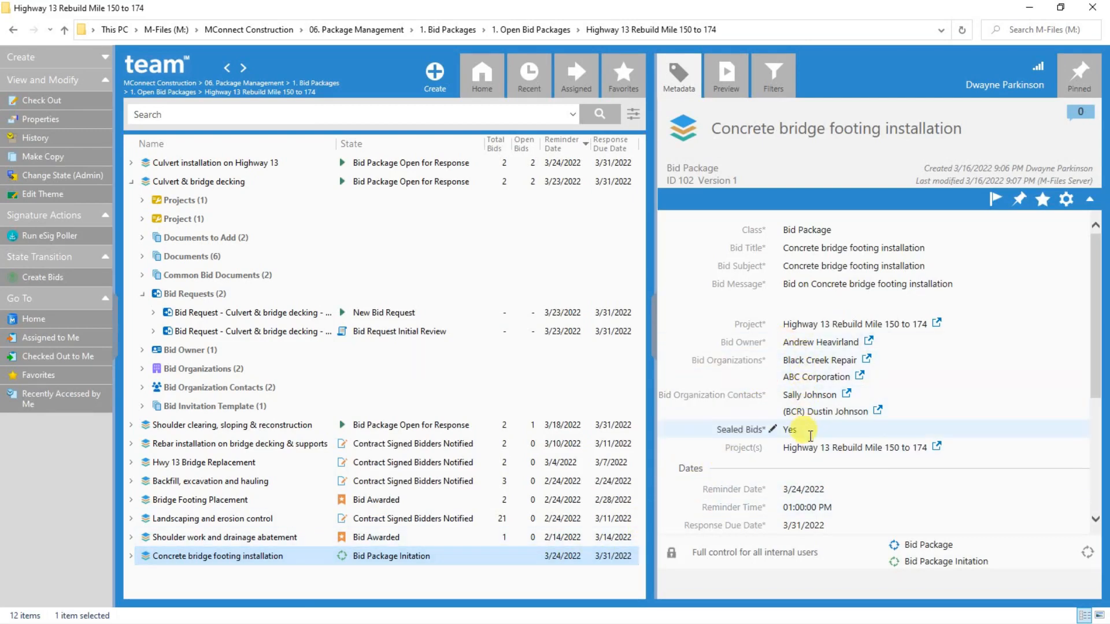
Review the new bid package's dates and documents, and apply the Create Bids state transition to it without a comment
{"action": "scroll", "coordinate": [809, 497], "scroll_direction": "down", "scroll_amount": 4}
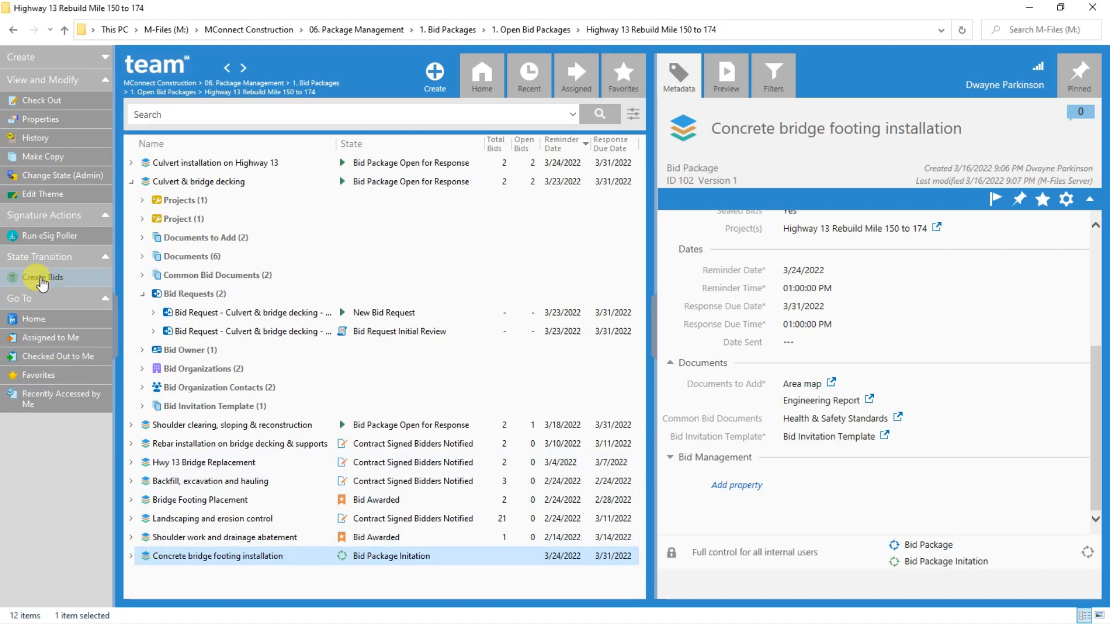
{"action": "left_click", "coordinate": [42, 280]}
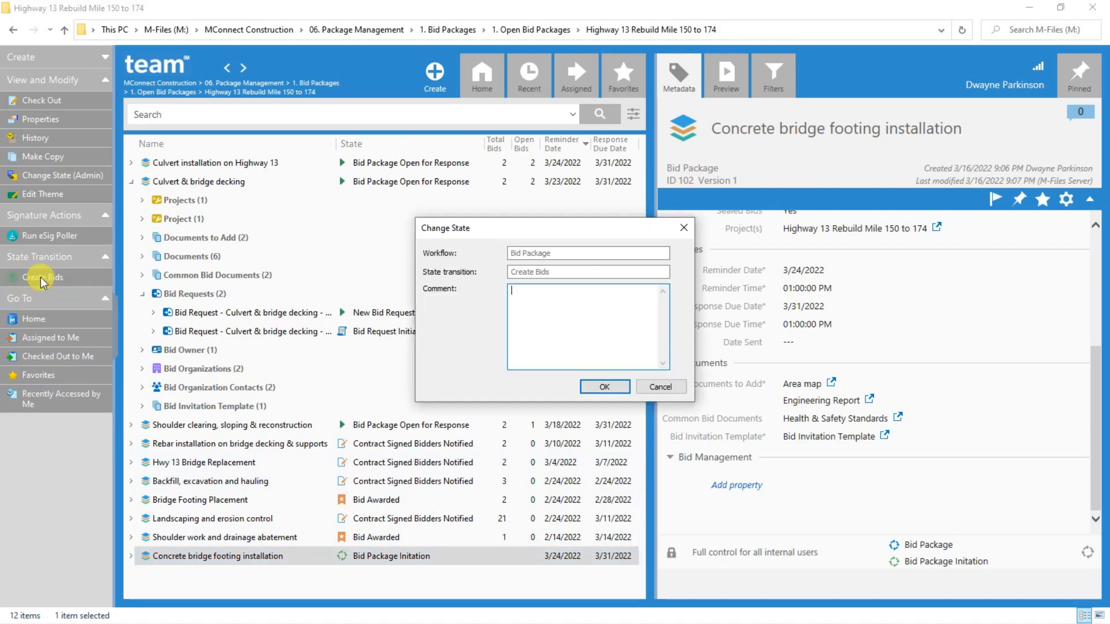
{"action": "left_click", "coordinate": [601, 388]}
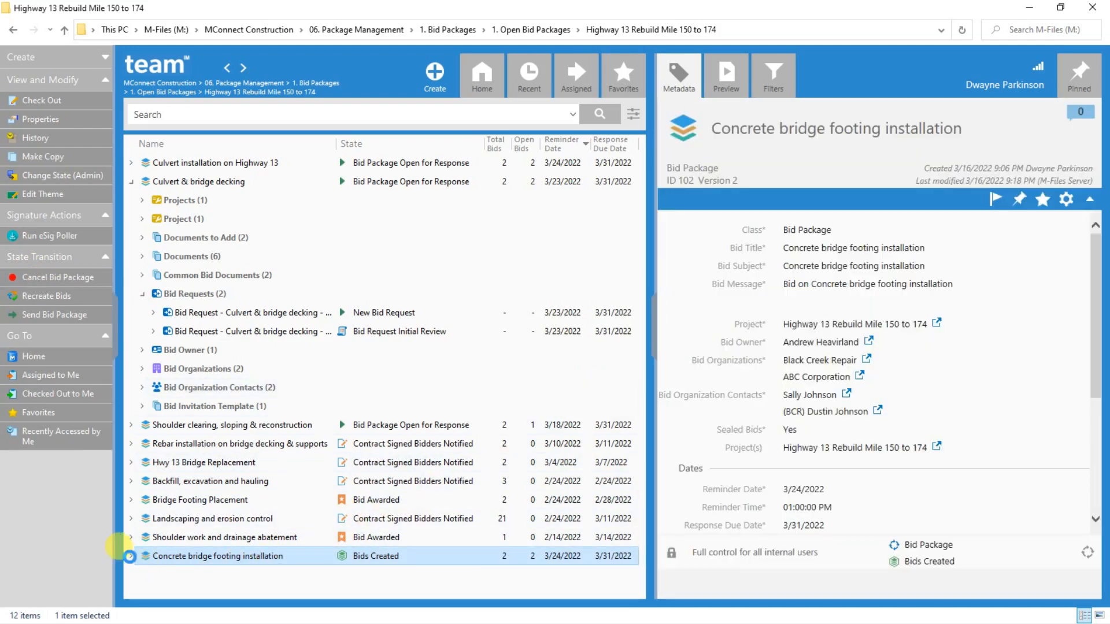
Check the bid documents in the Concrete bridge footing installation package's first bid request, and send the bid package without a comment
{"action": "left_click", "coordinate": [131, 557]}
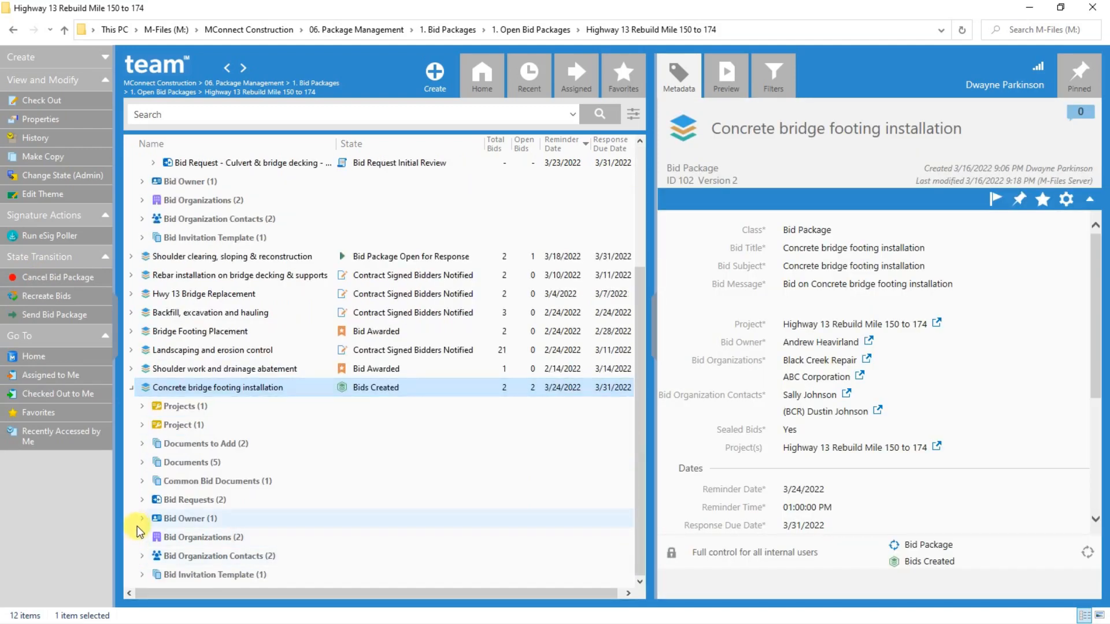
{"action": "left_click", "coordinate": [142, 500]}
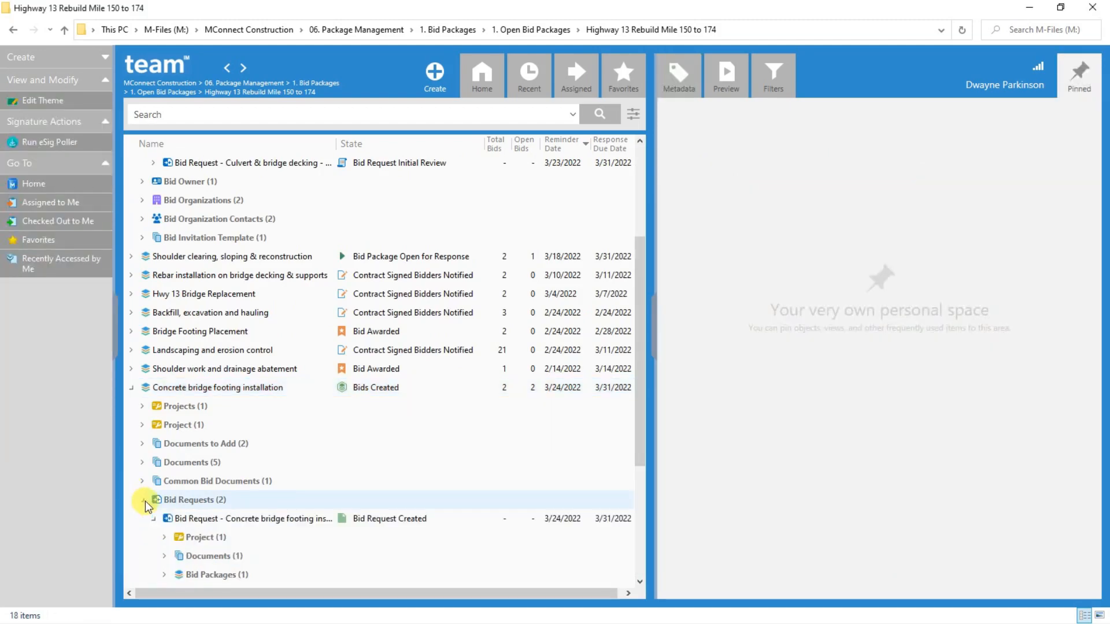
{"action": "scroll", "coordinate": [158, 519], "scroll_direction": "down", "scroll_amount": 3}
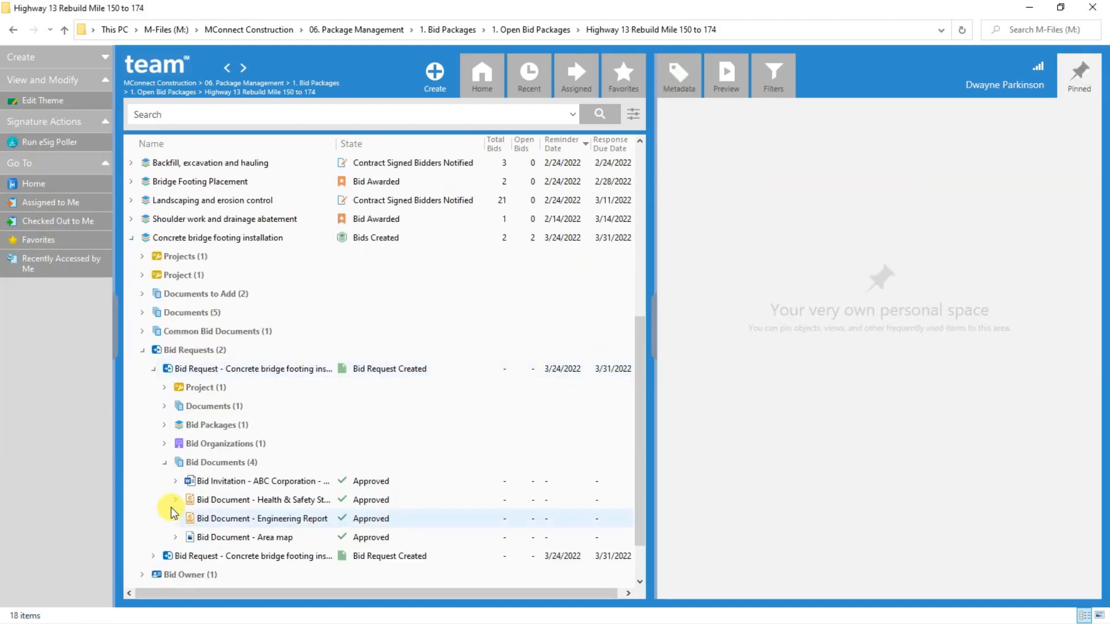
{"action": "left_click", "coordinate": [224, 500]}
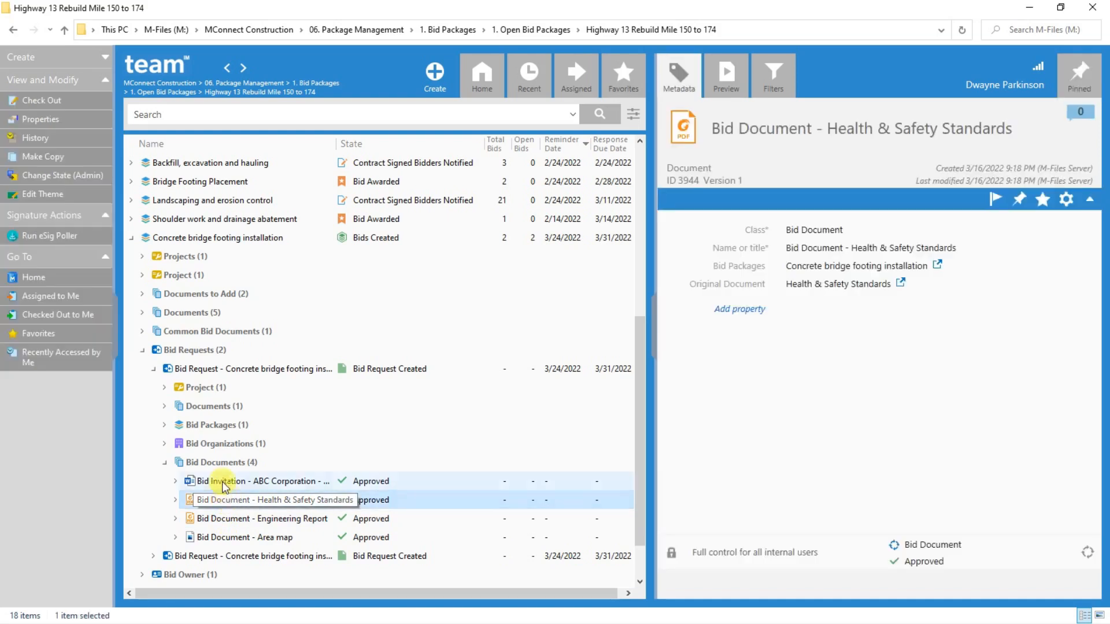
{"action": "left_click", "coordinate": [172, 237]}
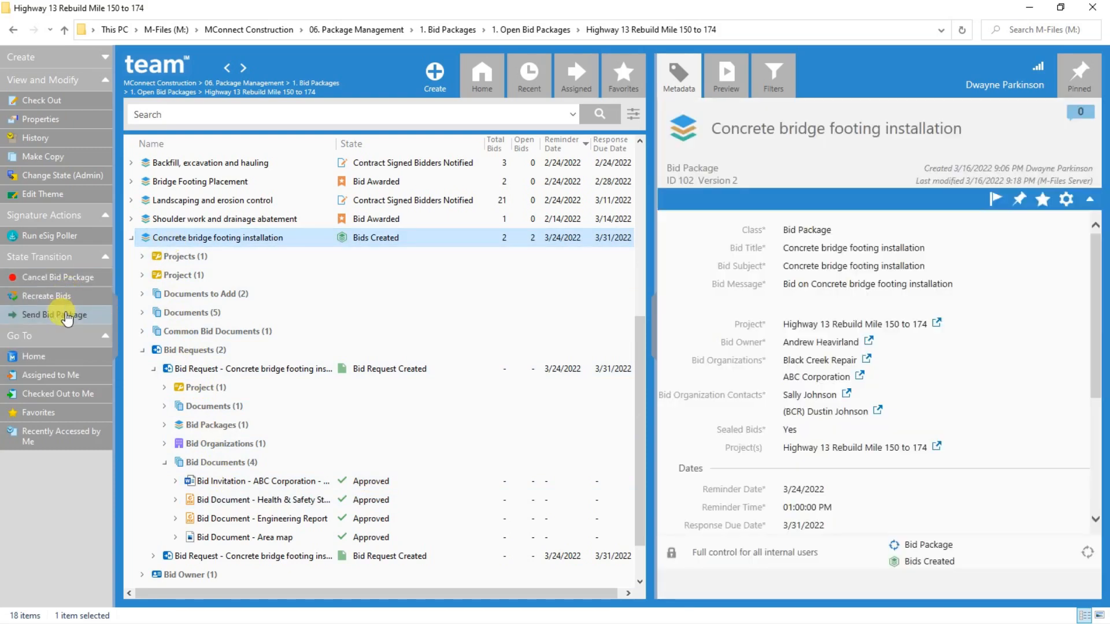
{"action": "left_click", "coordinate": [66, 316]}
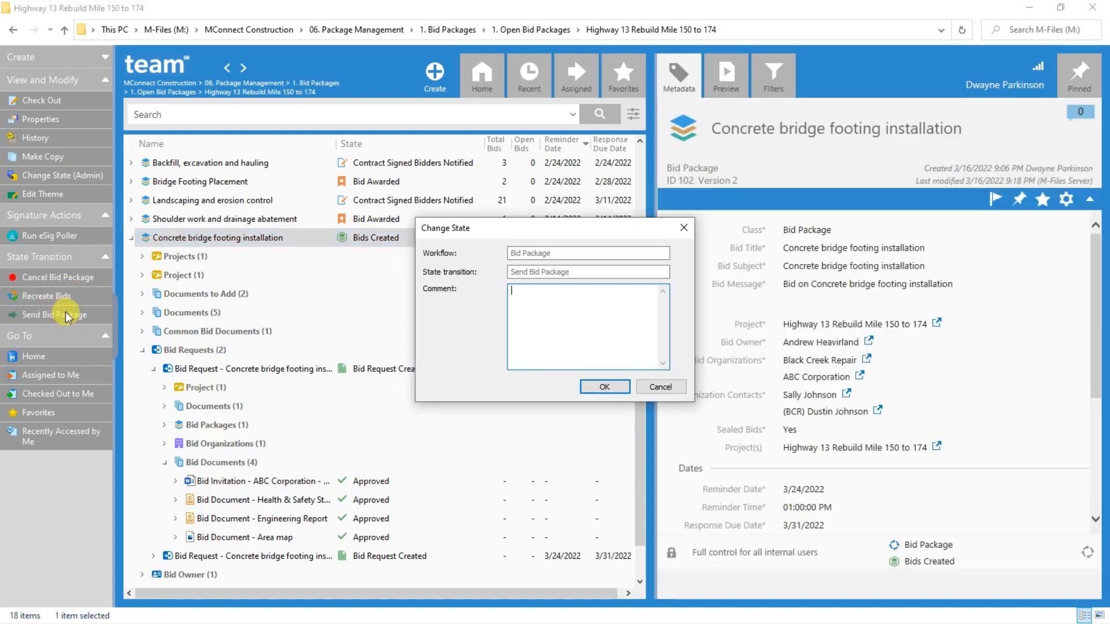
{"action": "left_click", "coordinate": [593, 386]}
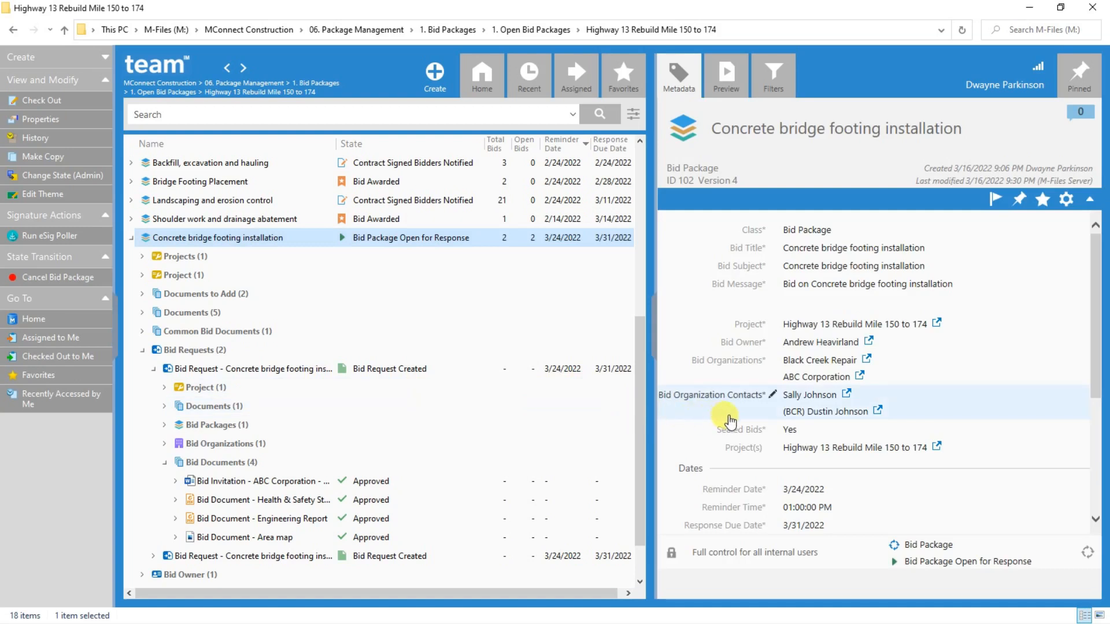
Examine the Concrete bridge footing installation package's dates and Sealed Bids options, and save it with Sealed Bids kept at Yes
{"action": "scroll", "coordinate": [751, 436], "scroll_direction": "down", "scroll_amount": 2}
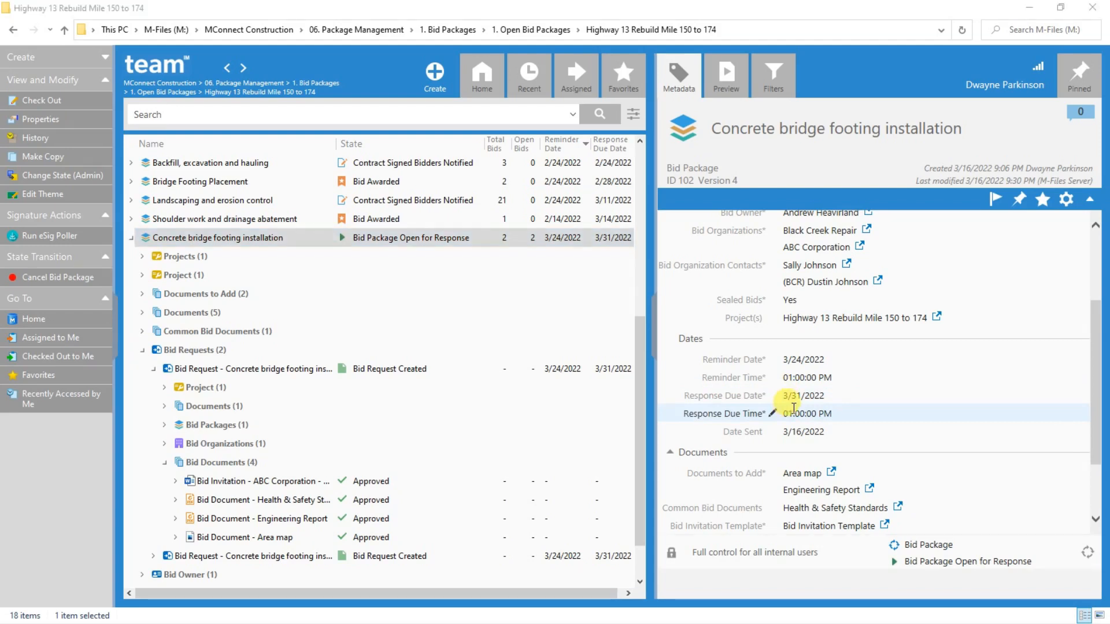
{"action": "left_click", "coordinate": [802, 300]}
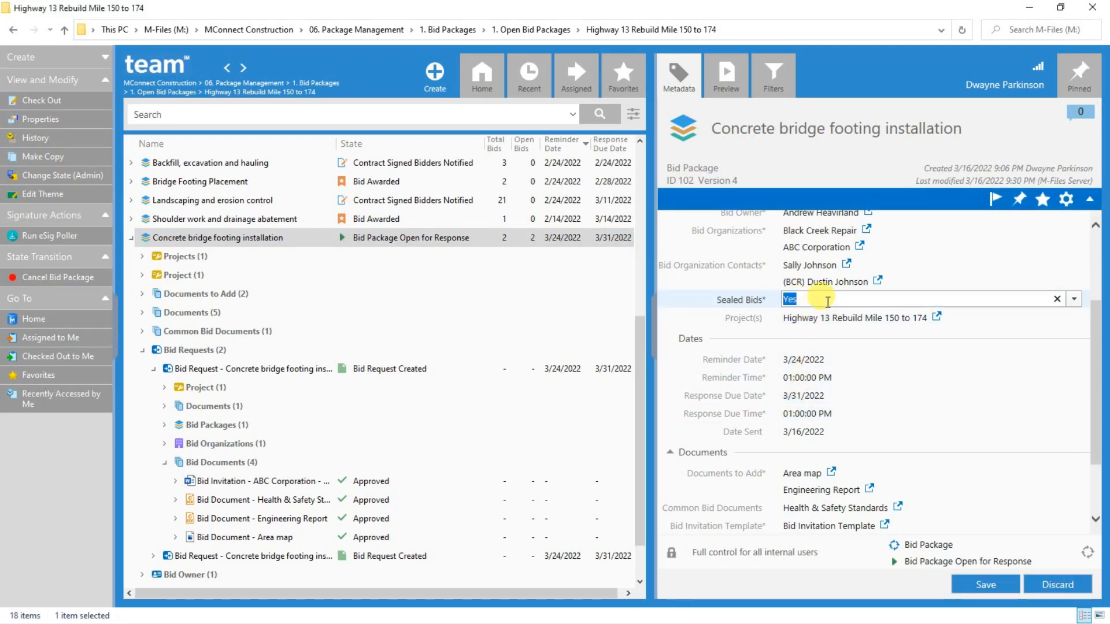
{"action": "left_click", "coordinate": [1074, 299]}
{"action": "left_click", "coordinate": [1073, 300]}
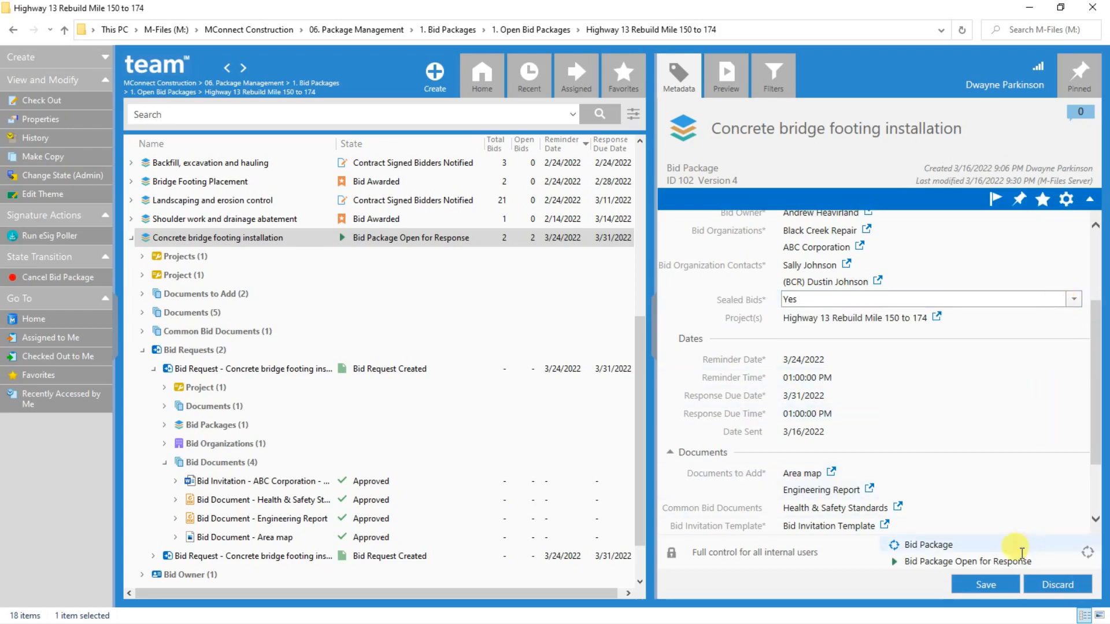
{"action": "left_click", "coordinate": [964, 583]}
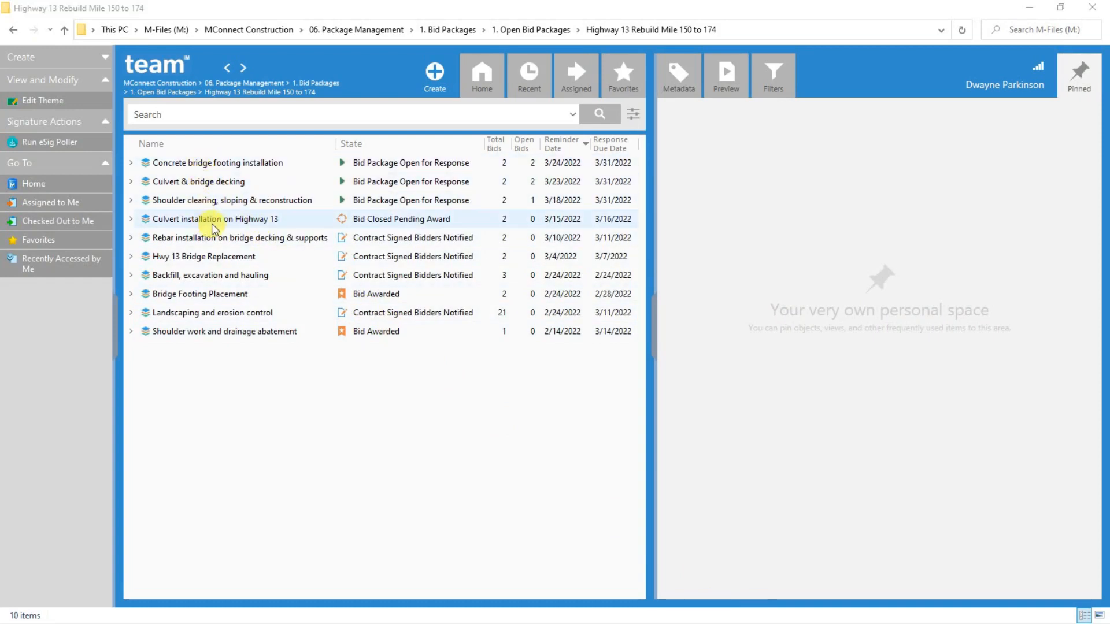
In the Culvert installation on Highway 13 package, check the response documents of ABC Corporation's bid request and award that request without a comment
{"action": "left_click", "coordinate": [131, 220]}
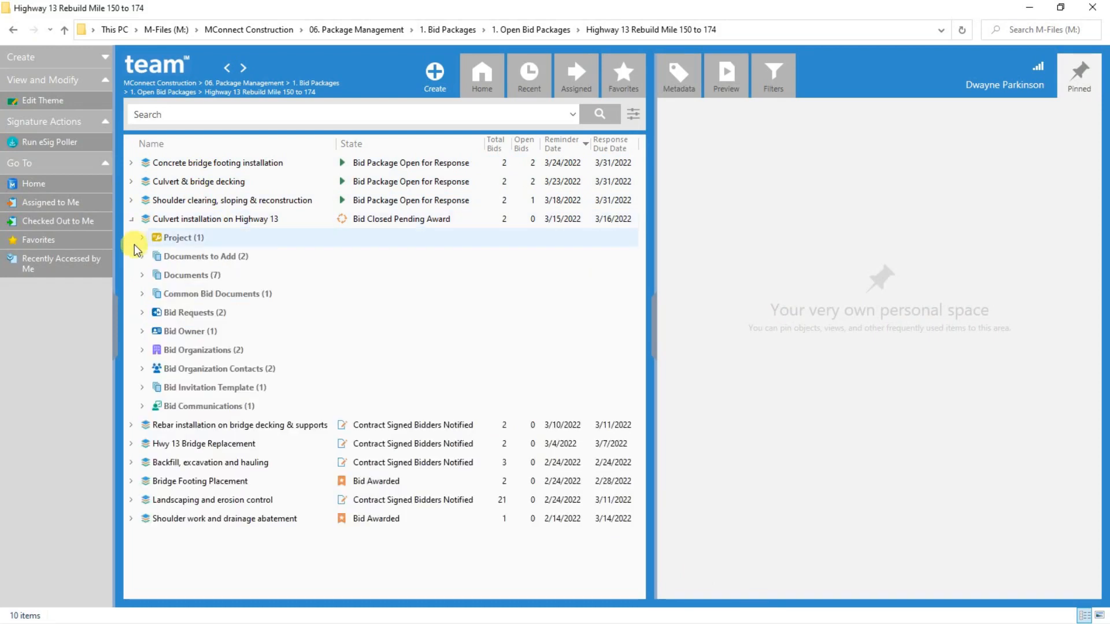
{"action": "left_click", "coordinate": [141, 313]}
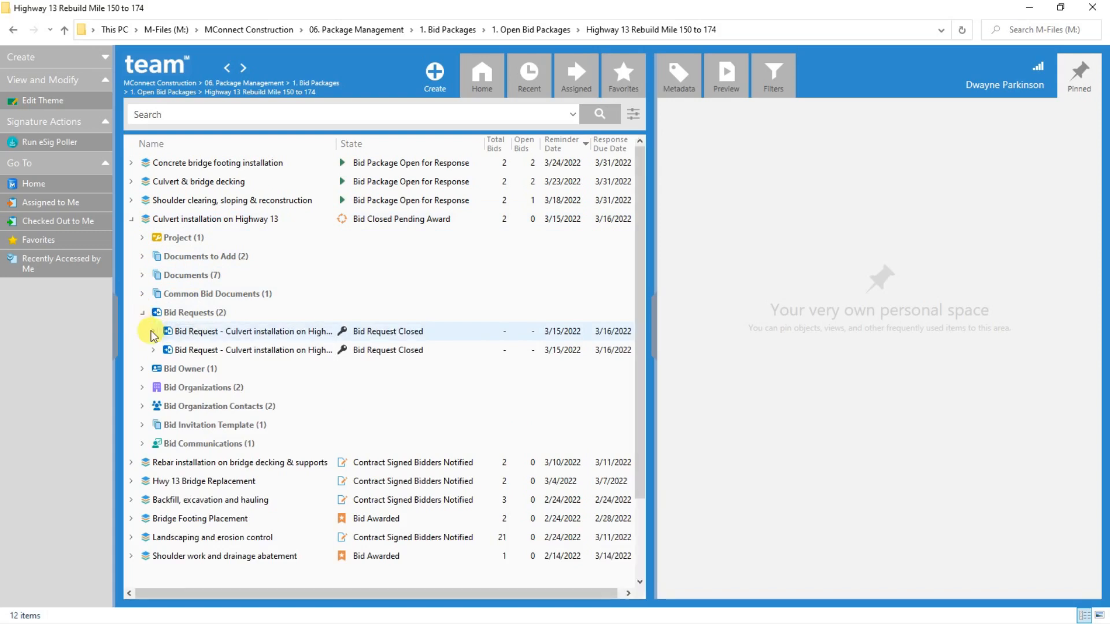
{"action": "left_click", "coordinate": [153, 333]}
{"action": "left_click", "coordinate": [165, 370]}
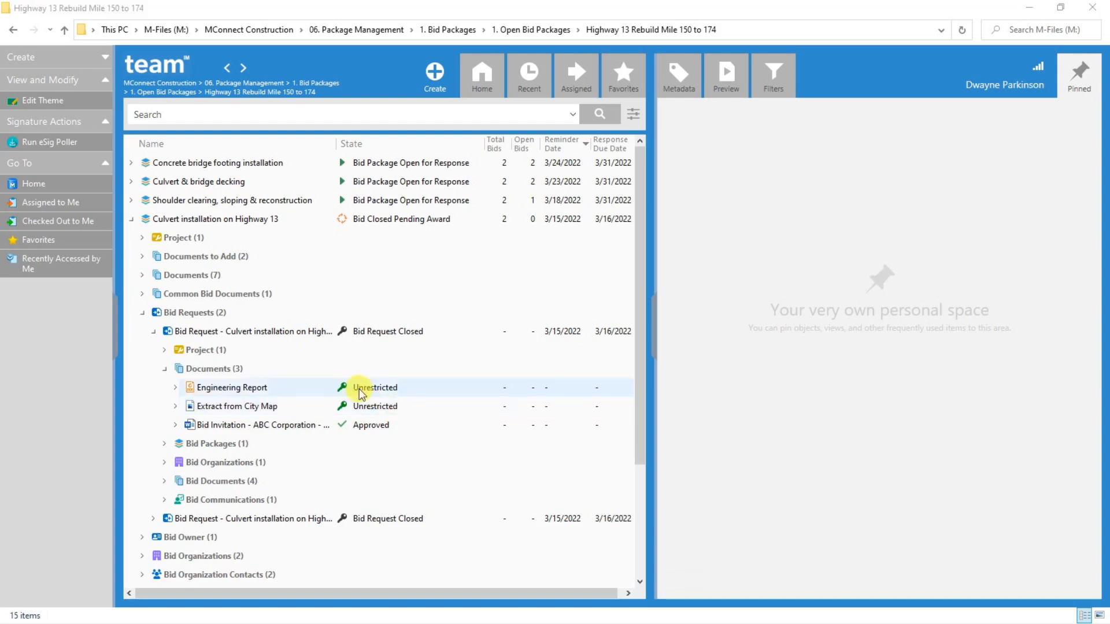
{"action": "left_click", "coordinate": [193, 336]}
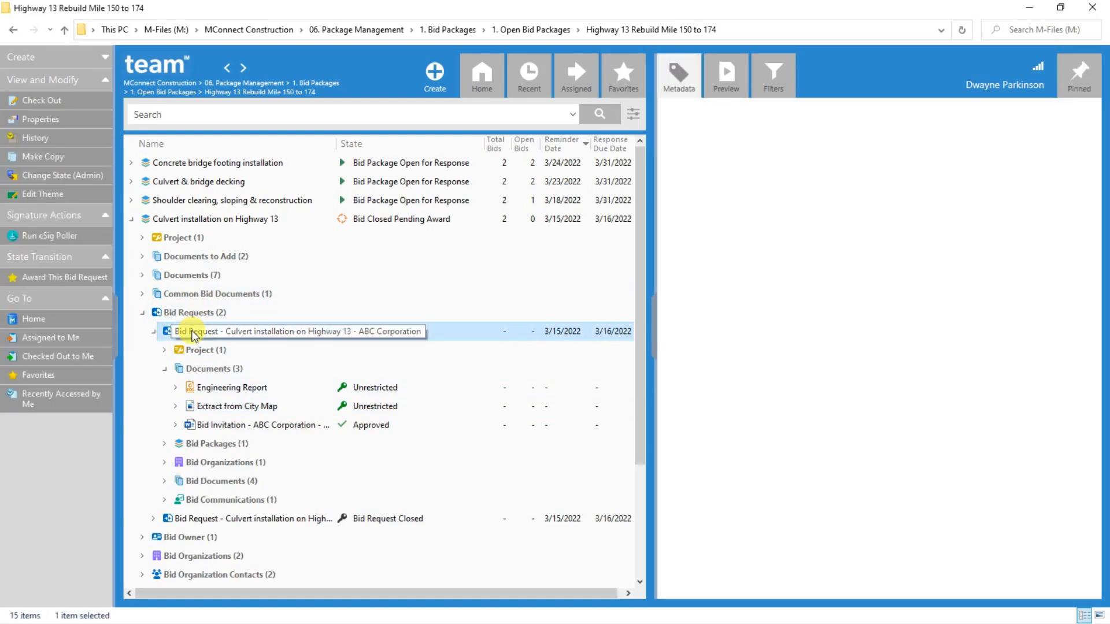
{"action": "left_click_drag", "start_coordinate": [193, 334], "coordinate": [138, 308]}
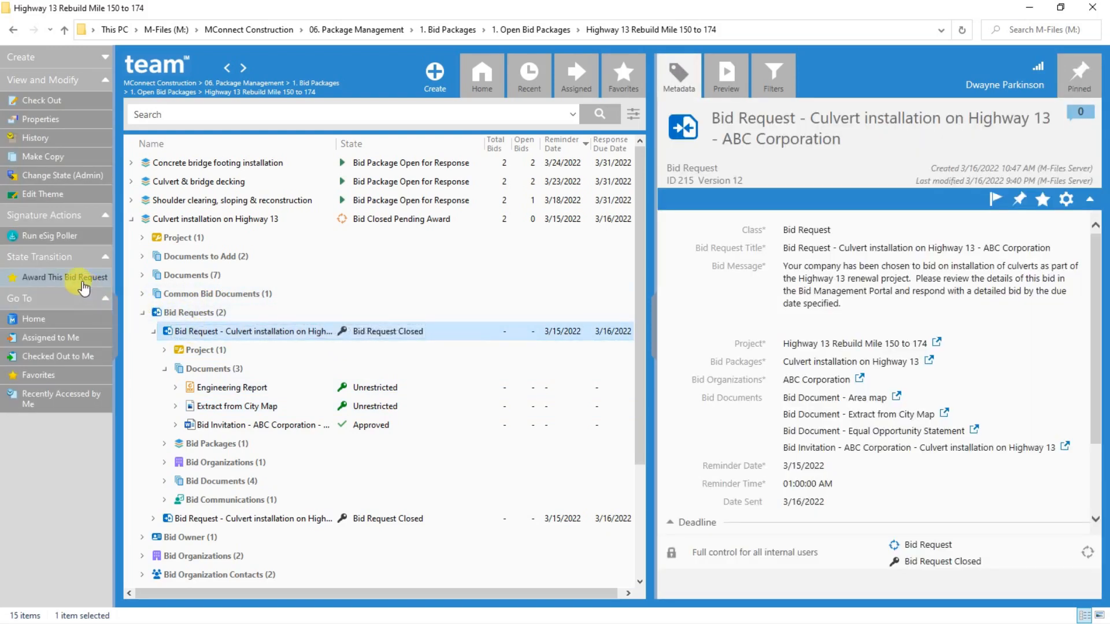
{"action": "left_click", "coordinate": [74, 279]}
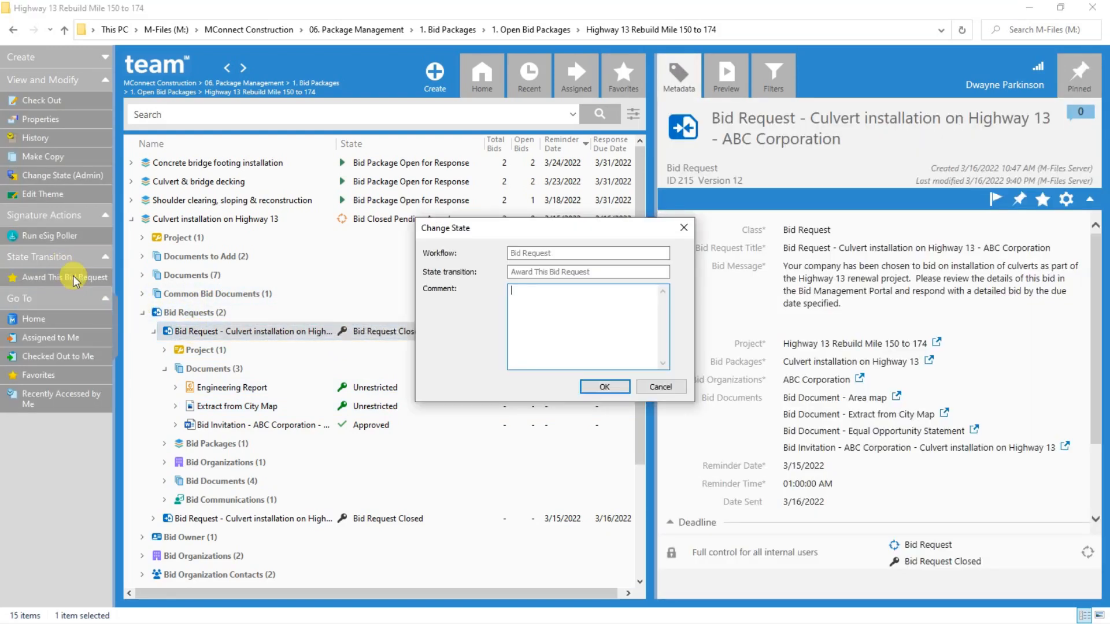
{"action": "left_click", "coordinate": [587, 388]}
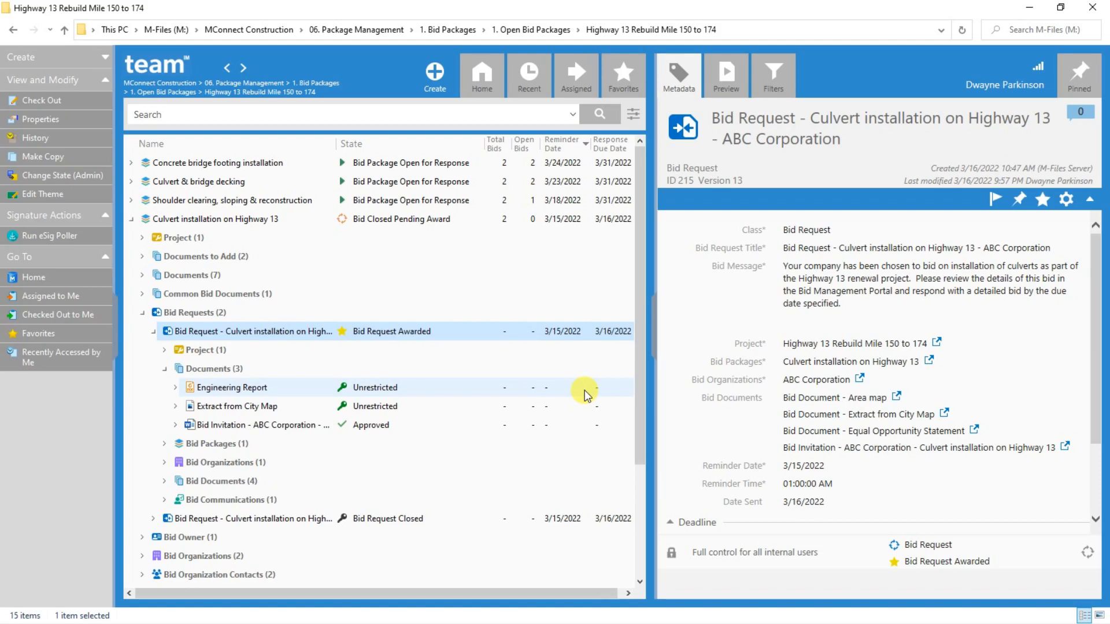
{"action": "left_click", "coordinate": [585, 391]}
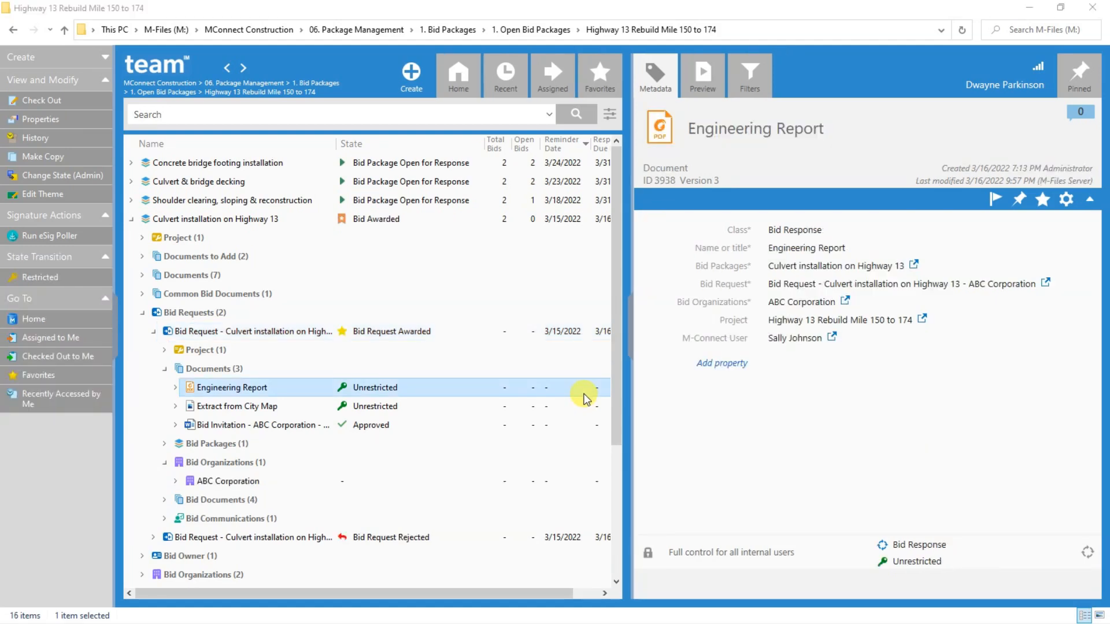
Start a contract for ABC Corporation's awarded culvert bid request from TEAM Contract Template.docx, accepting auto-fill of the bid organization
{"action": "left_click", "coordinate": [268, 334]}
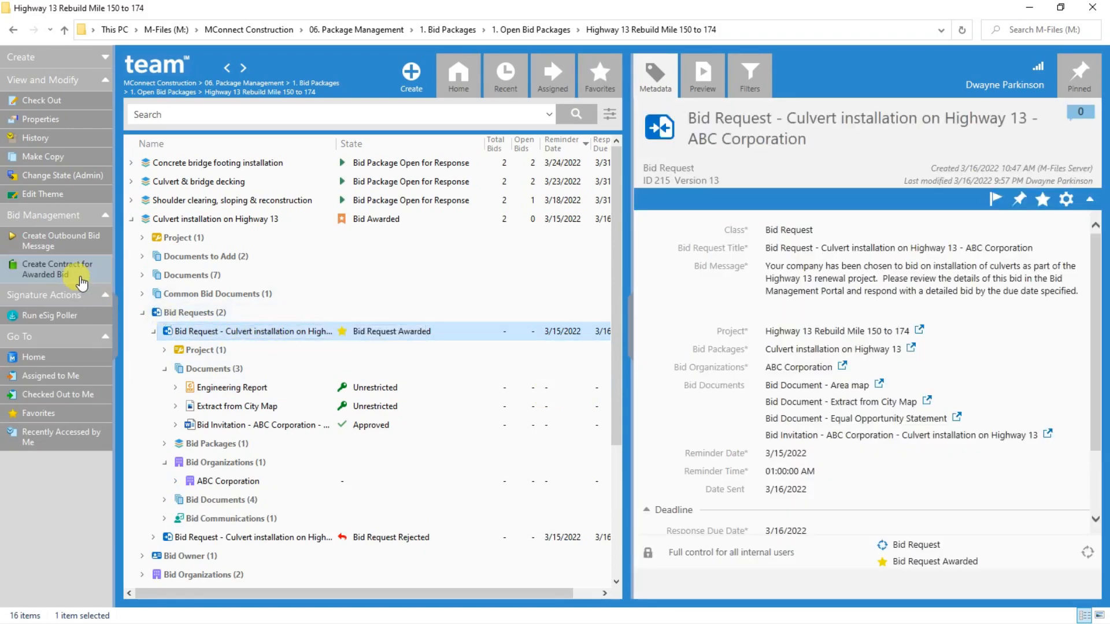
{"action": "left_click", "coordinate": [70, 276]}
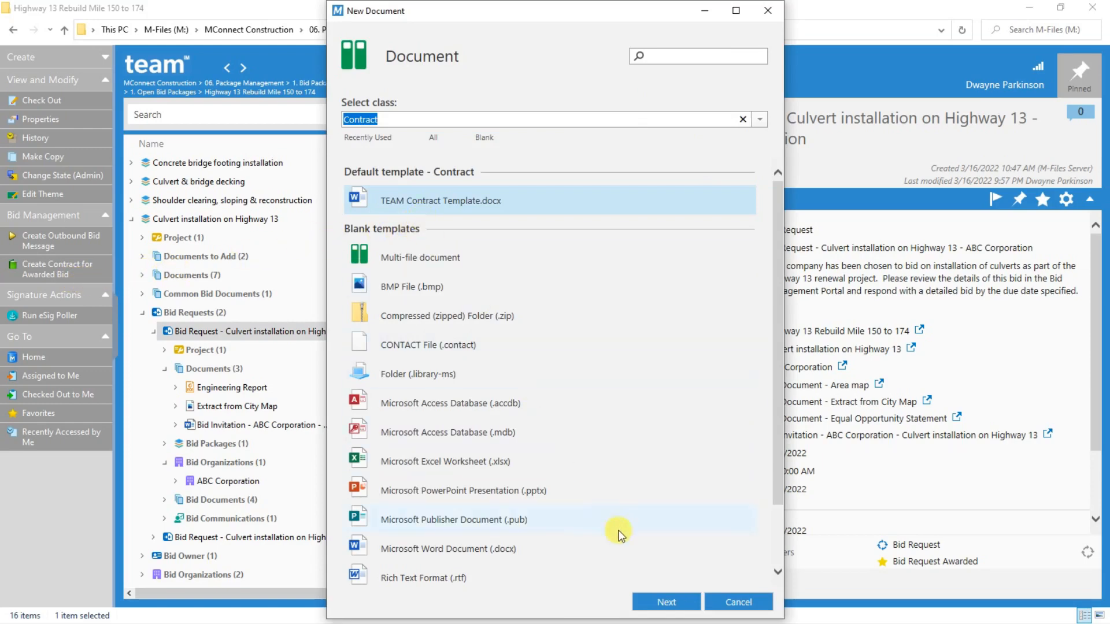
{"action": "left_click", "coordinate": [659, 601]}
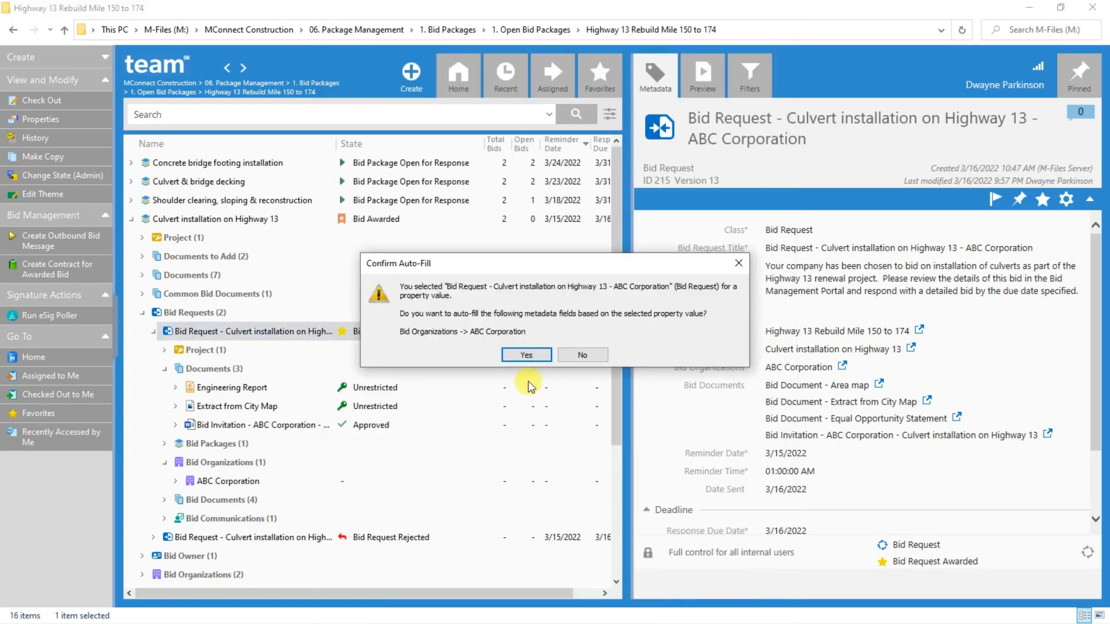
{"action": "left_click", "coordinate": [524, 355]}
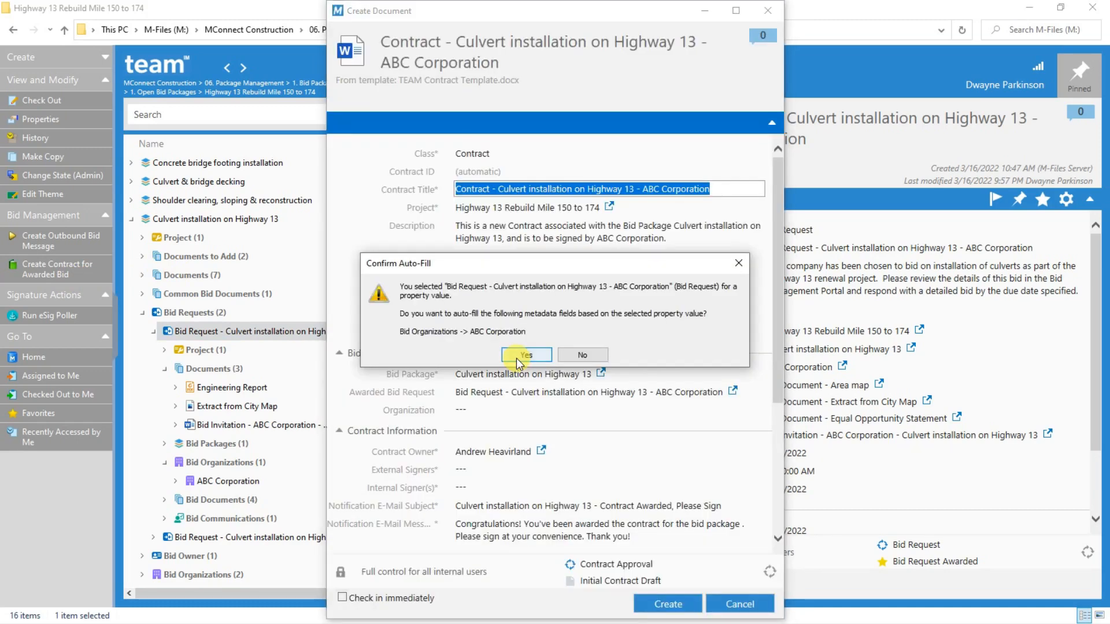
Assign the external contact as External Signer and the company's own representative as Internal Signer on the new culvert contract
{"action": "left_click", "coordinate": [518, 359]}
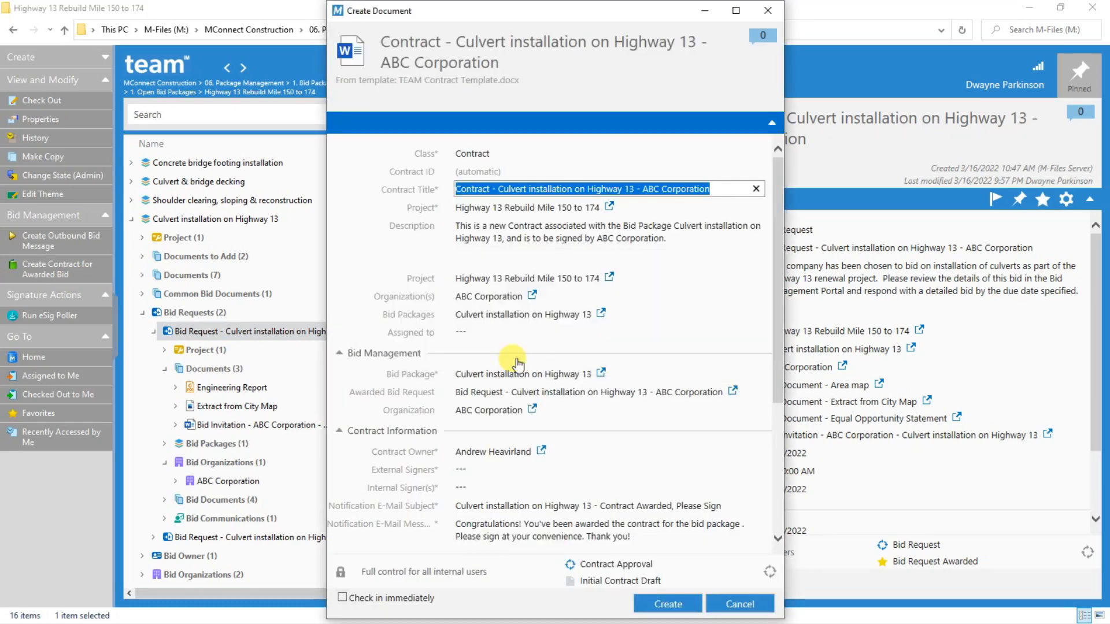
{"action": "left_click", "coordinate": [475, 471]}
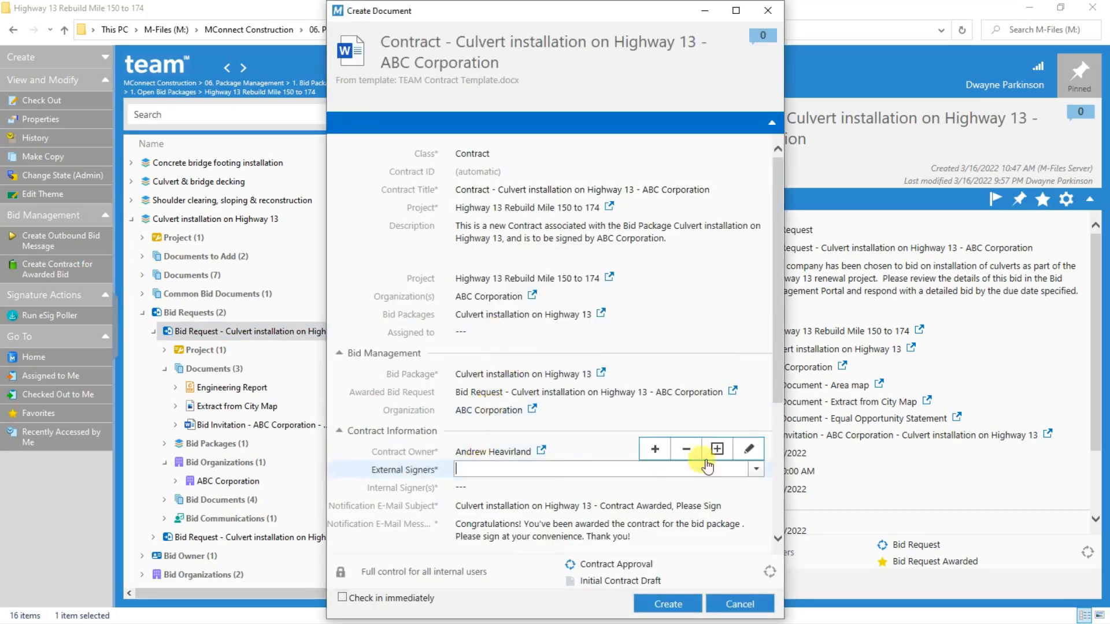
{"action": "left_click", "coordinate": [754, 471]}
{"action": "left_click", "coordinate": [508, 587]}
{"action": "left_click", "coordinate": [525, 489]}
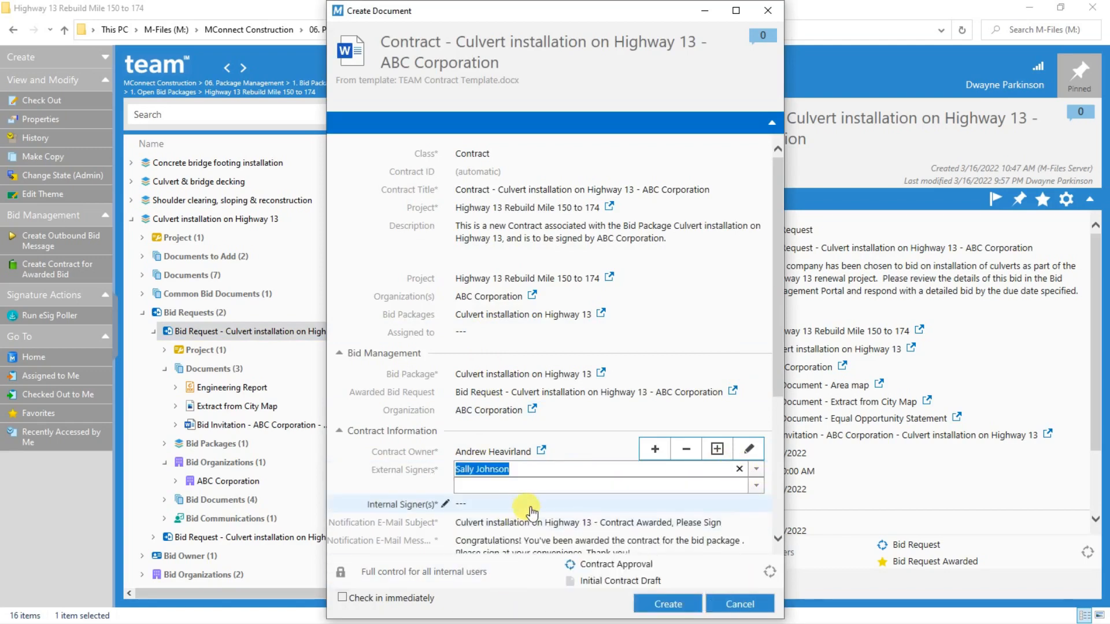
{"action": "left_click", "coordinate": [755, 487]}
{"action": "left_click", "coordinate": [708, 584]}
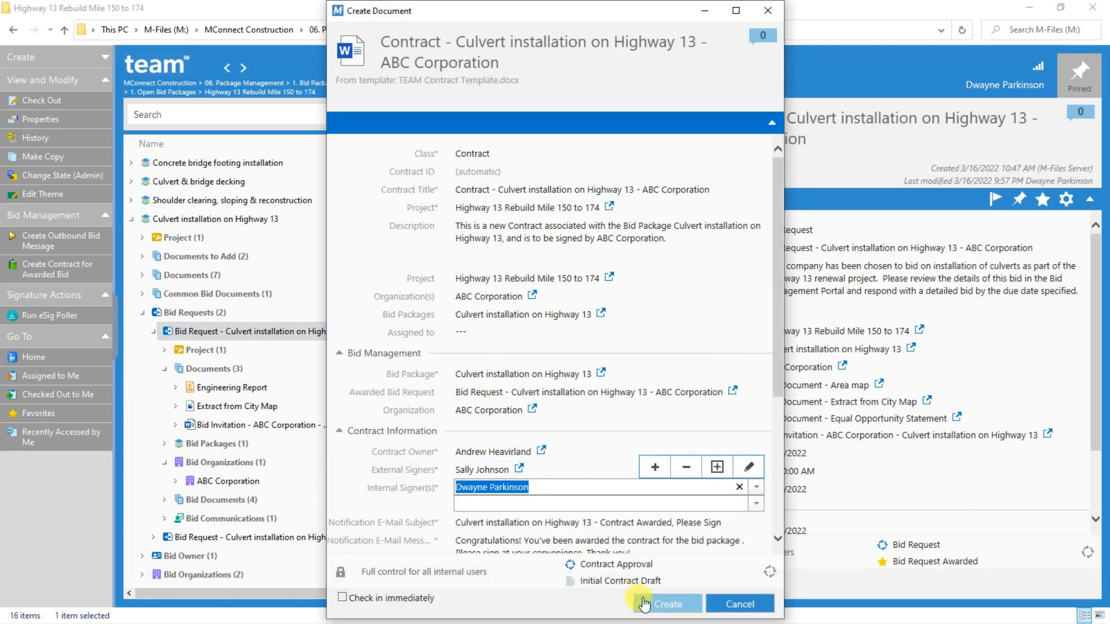
Set both the Execution Deadline and the Effective Date of the culvert contract to 3/31/2022
{"action": "scroll", "coordinate": [607, 502], "scroll_direction": "down", "scroll_amount": 3}
{"action": "left_click", "coordinate": [529, 450]}
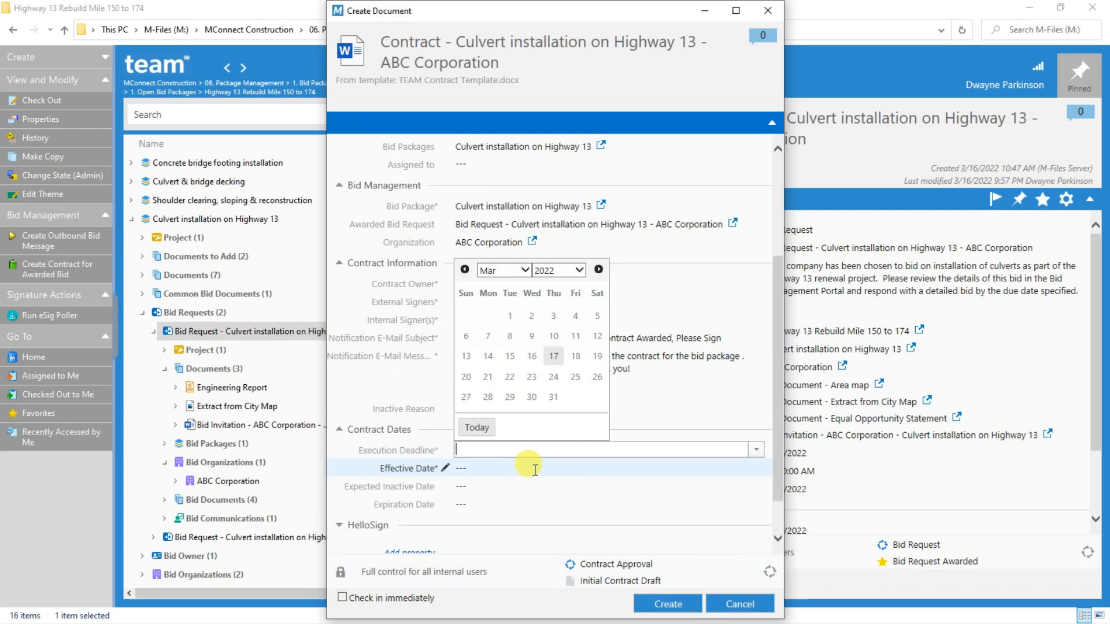
{"action": "left_click", "coordinate": [543, 390]}
{"action": "left_click", "coordinate": [471, 468]}
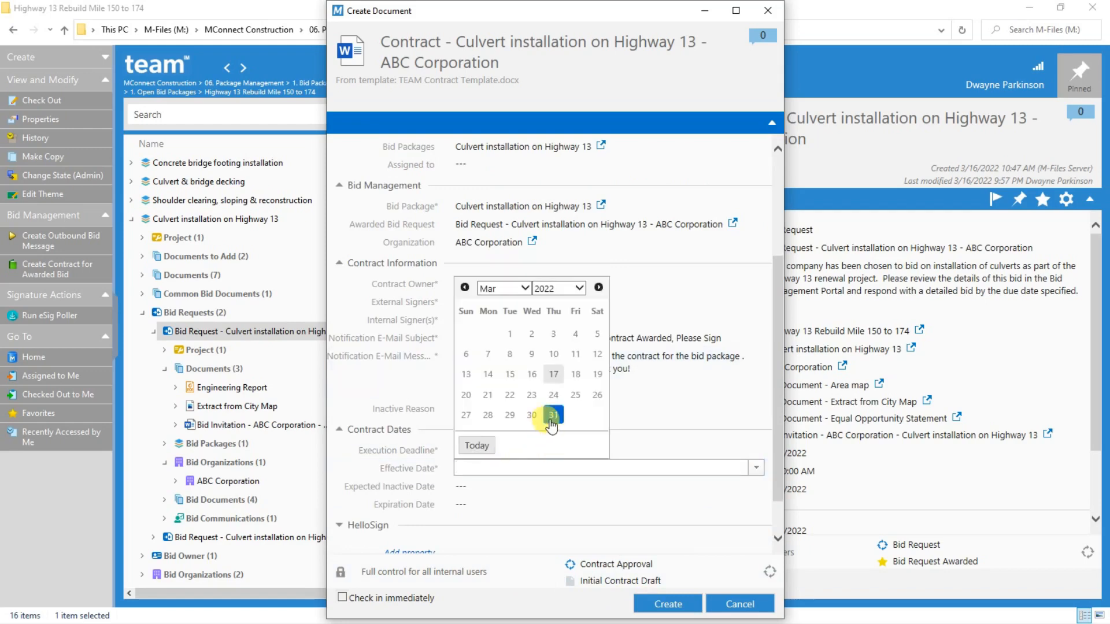
{"action": "left_click", "coordinate": [548, 487]}
Create the contract document, close it in Word and check it in to M-Files
{"action": "left_click", "coordinate": [663, 604]}
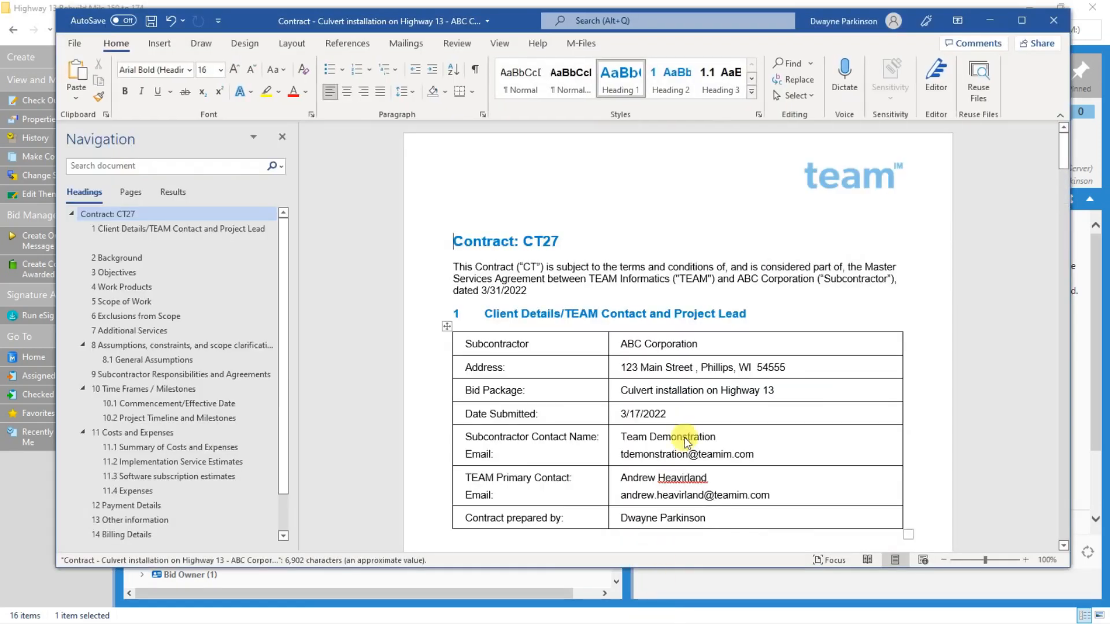
{"action": "left_click", "coordinate": [1053, 20]}
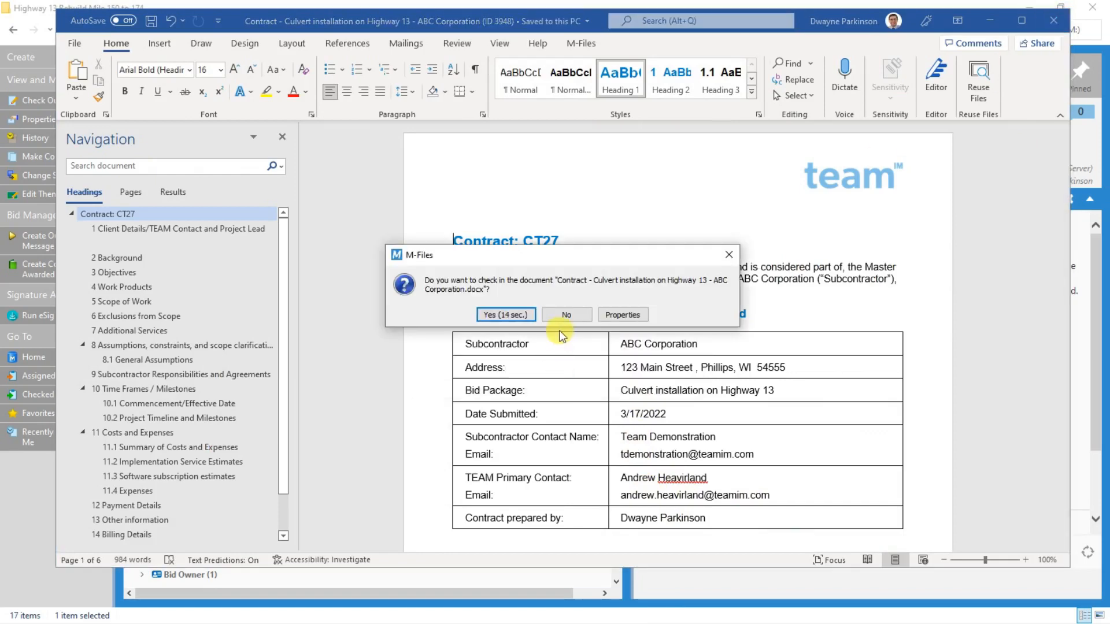
{"action": "left_click", "coordinate": [520, 315]}
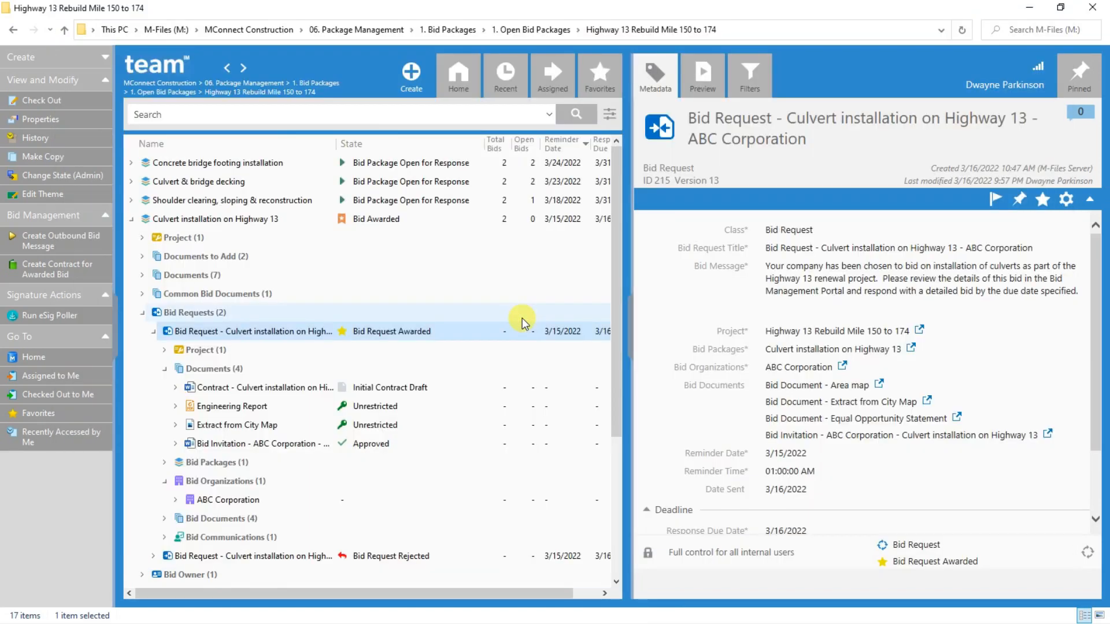
Submit the new culvert installation contract for Contract Owner Review without a comment
{"action": "left_click", "coordinate": [275, 388]}
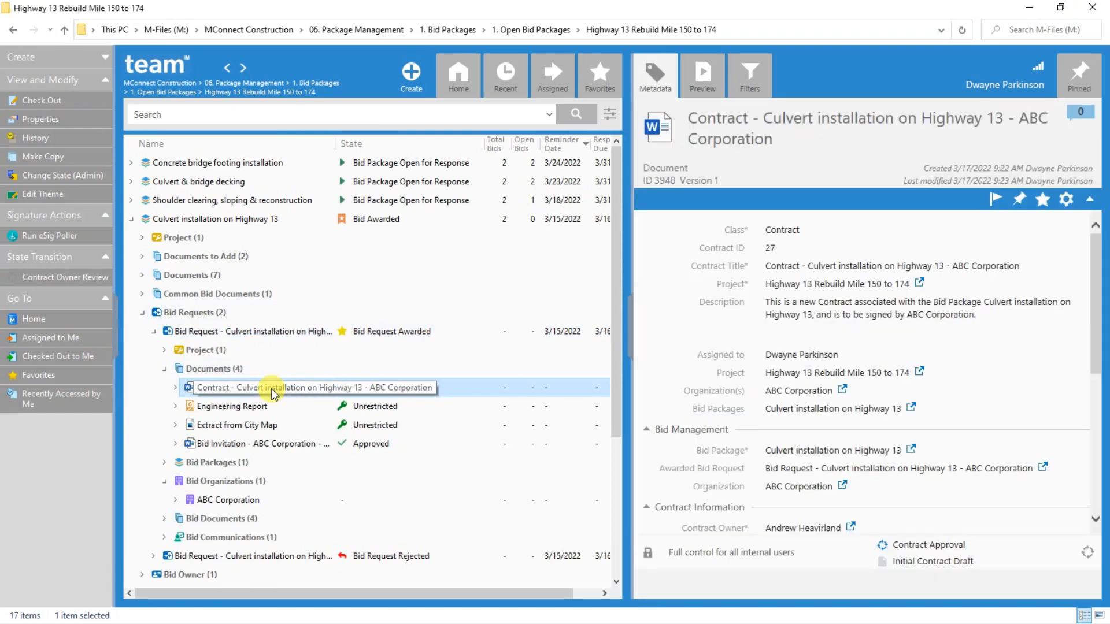
{"action": "left_click", "coordinate": [69, 278]}
{"action": "left_click", "coordinate": [600, 385]}
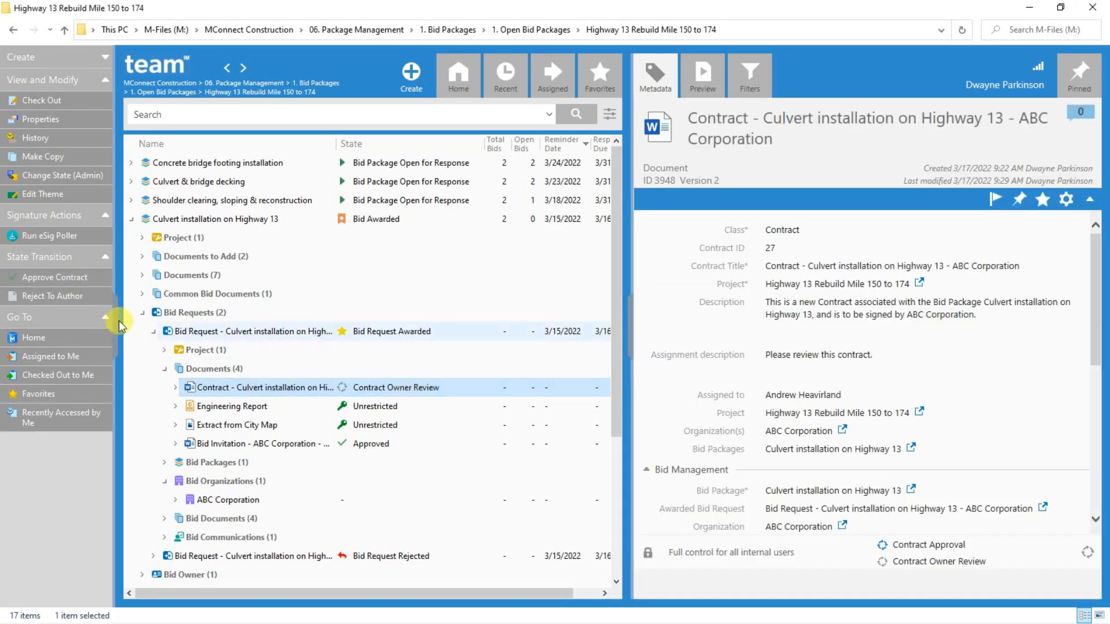
Approve the culvert installation contract and send it for e-signature, leaving both comments empty
{"action": "left_click", "coordinate": [65, 277]}
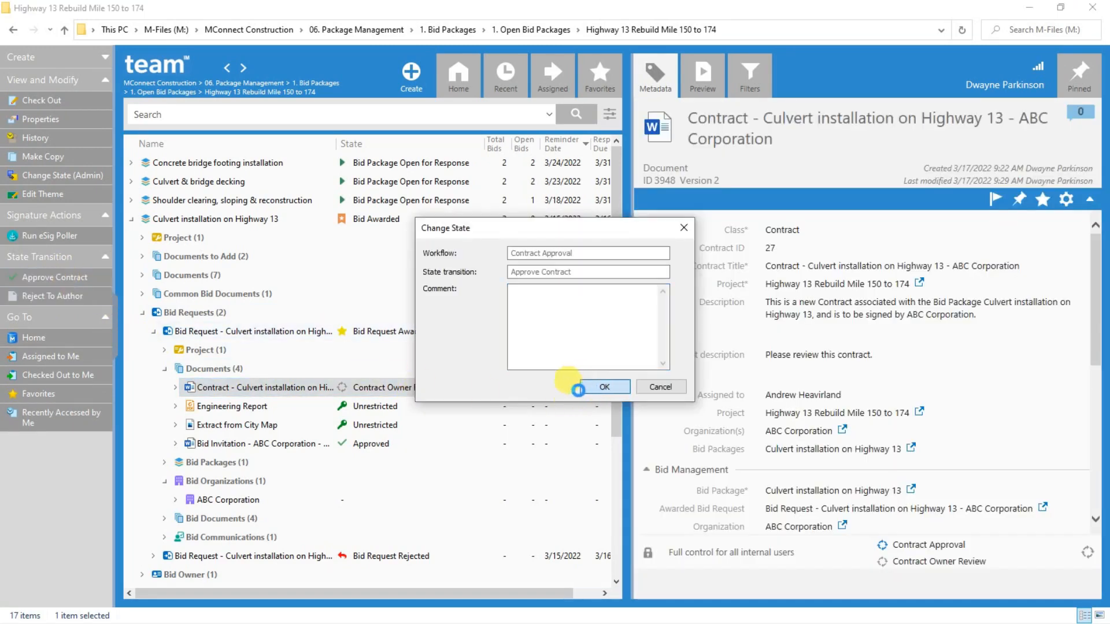
{"action": "left_click", "coordinate": [591, 387]}
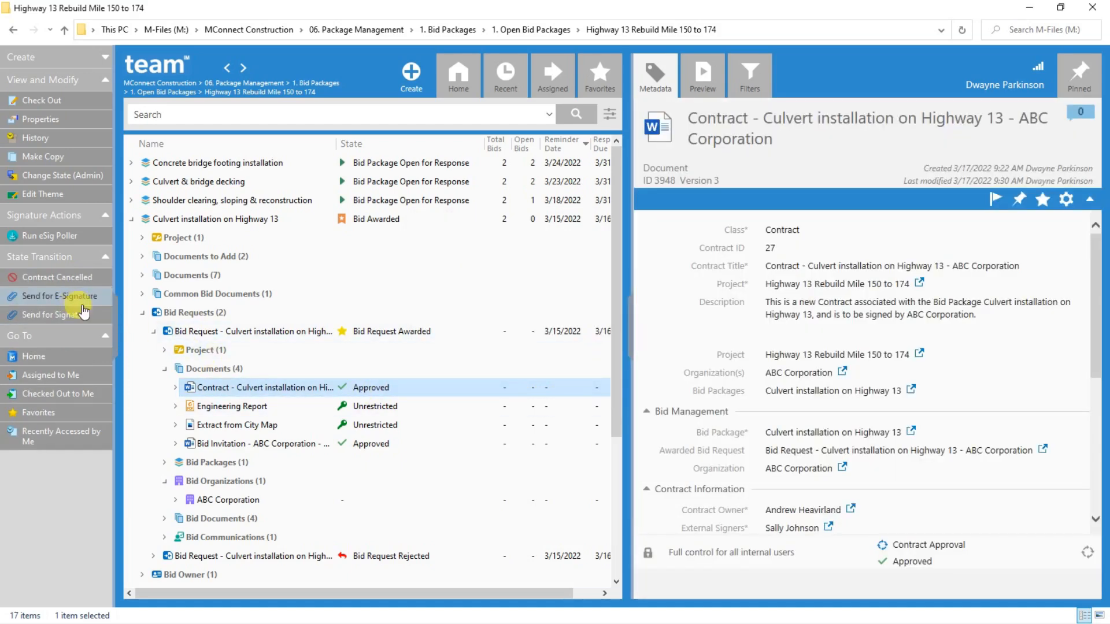
{"action": "left_click", "coordinate": [77, 299]}
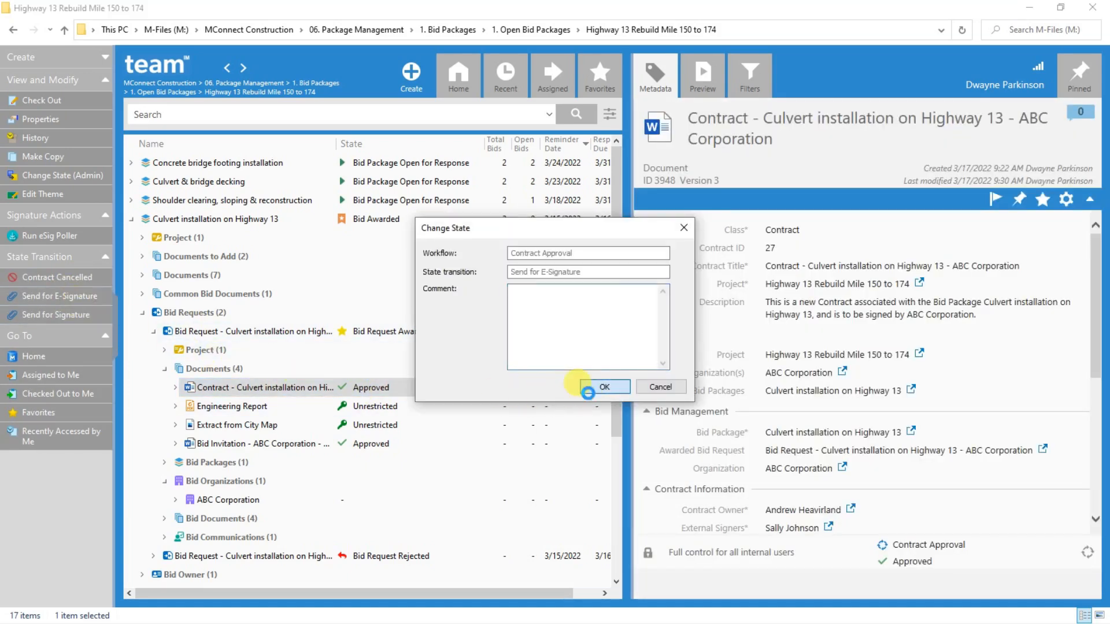
{"action": "left_click", "coordinate": [587, 392]}
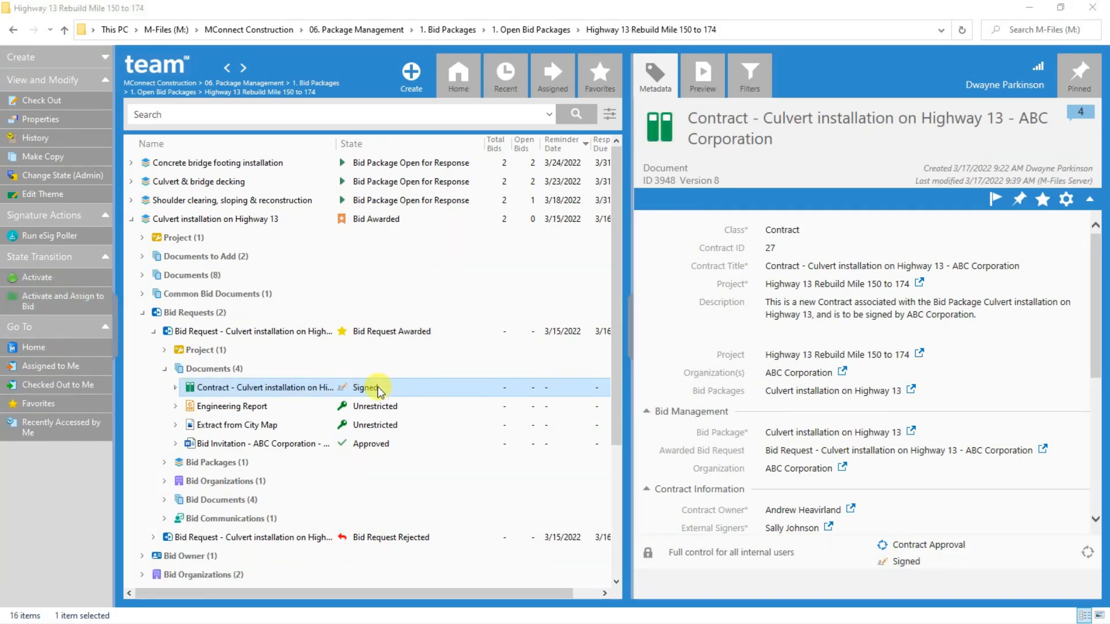
Preview the signed PDF inside the culvert installation contract and read through to its signature pages
{"action": "left_click", "coordinate": [176, 388]}
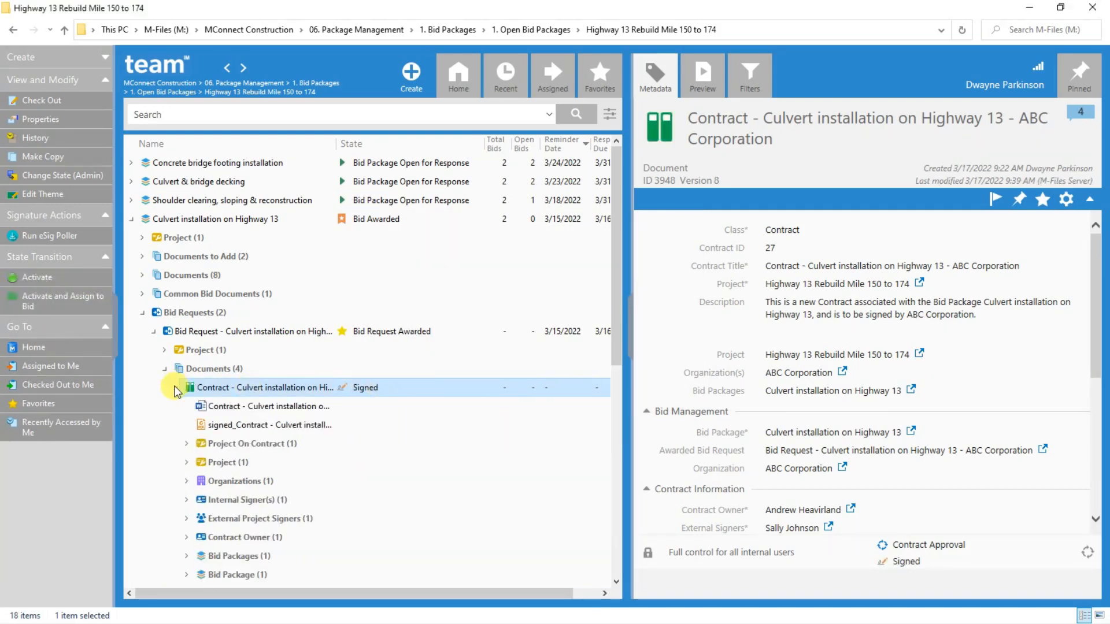
{"action": "left_click", "coordinate": [223, 426]}
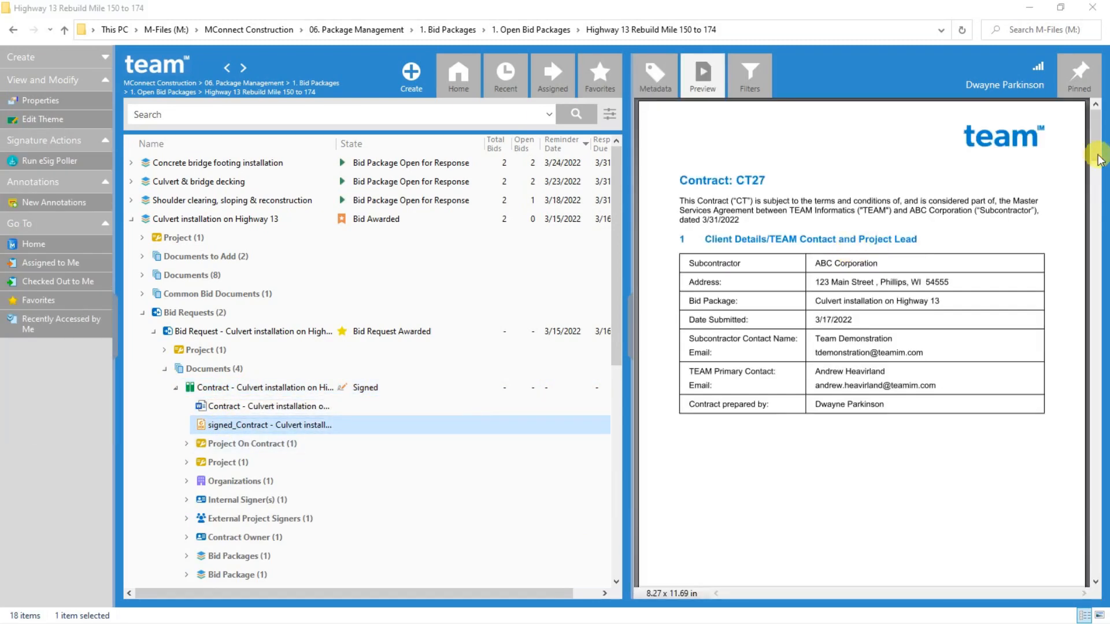
{"action": "mouse_move", "coordinate": [1097, 156]}
{"action": "left_mouse_down"}
{"action": "mouse_move", "coordinate": [1096, 341]}
{"action": "mouse_move", "coordinate": [1072, 442]}
{"action": "mouse_move", "coordinate": [1093, 489]}
{"action": "left_mouse_up"}
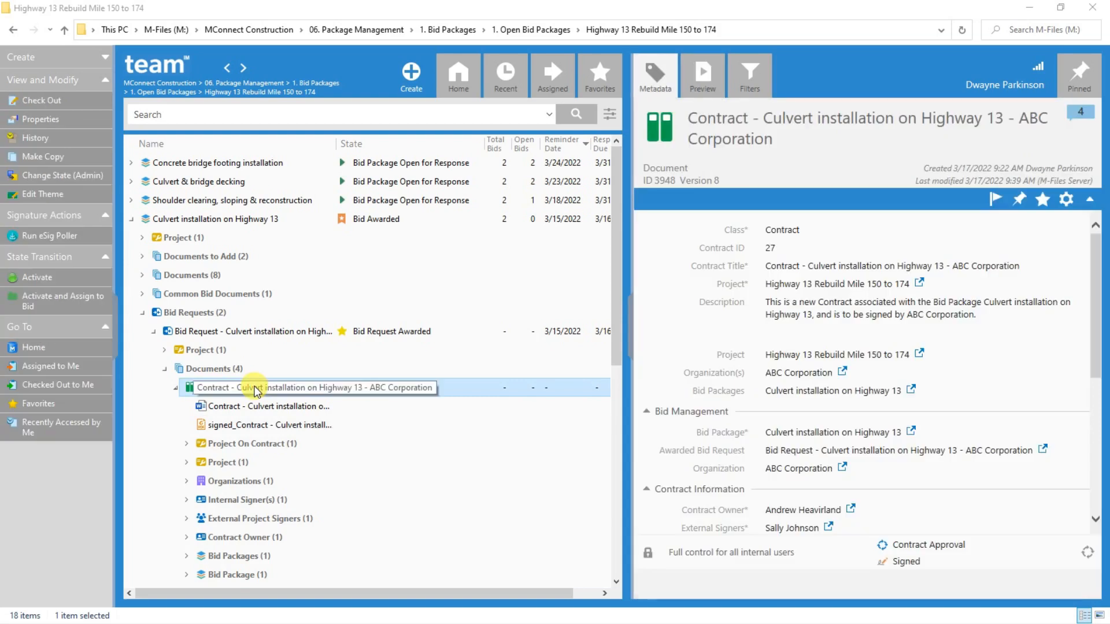
Activate the signed culvert contract and assign it to the bid without a comment, then collapse its contents
{"action": "left_click", "coordinate": [56, 301]}
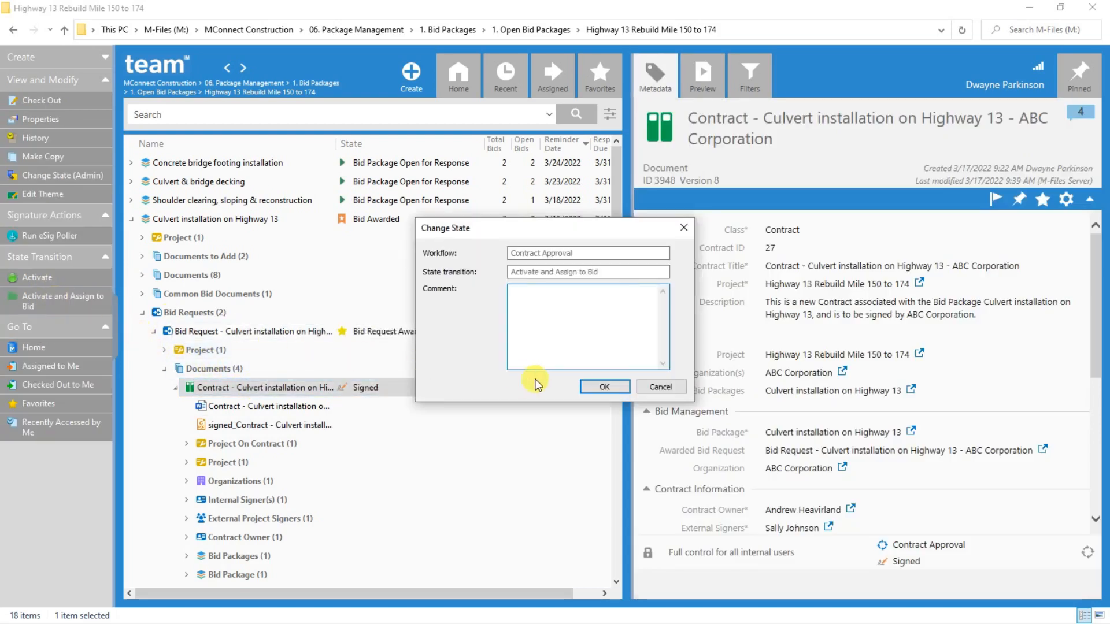
{"action": "left_click", "coordinate": [585, 387]}
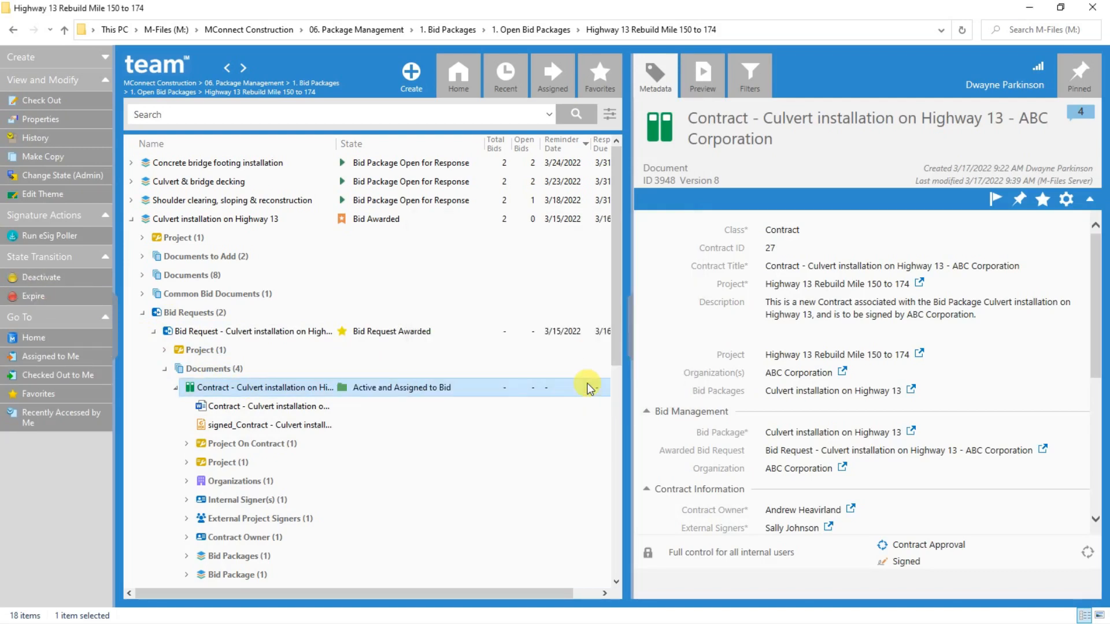
{"action": "left_click", "coordinate": [176, 388]}
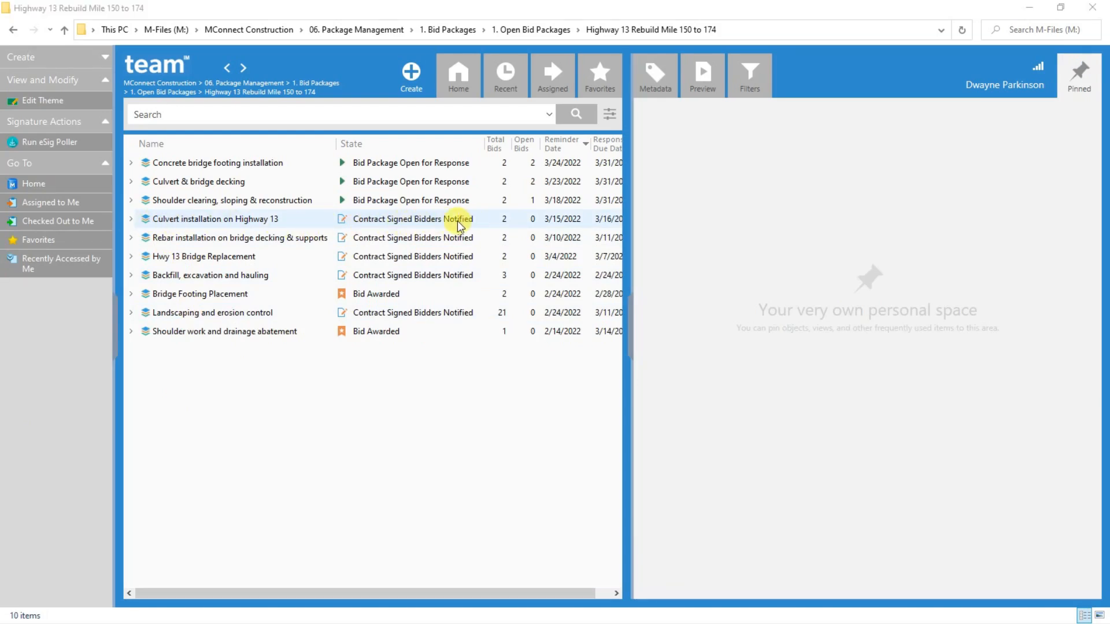
Expand the Culvert installation on Highway 13 package down to the documents of its Highway 13 Rebuild Mile 150 to 174 project
{"action": "left_click", "coordinate": [132, 219]}
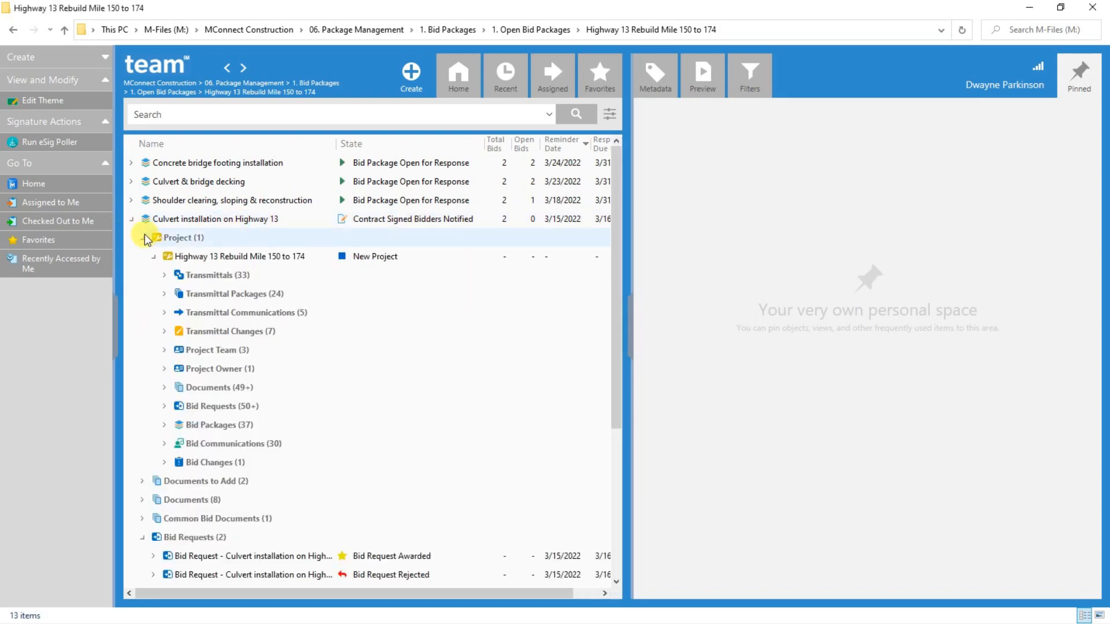
{"action": "left_click", "coordinate": [165, 388]}
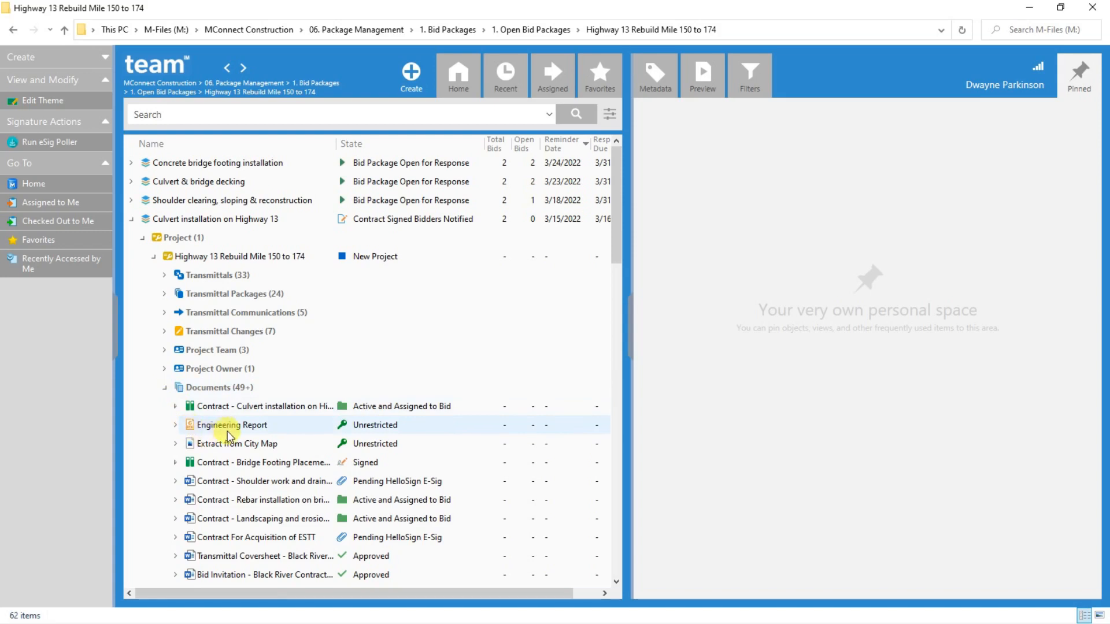